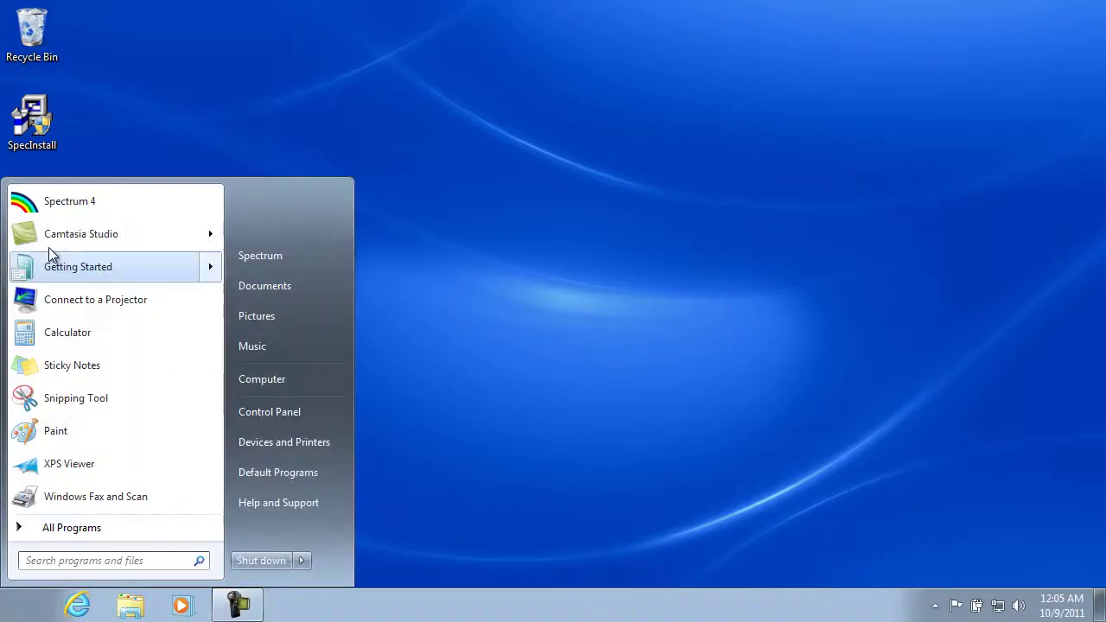
Launch Spectrum 4 from the Windows 7 Start menu.
{"action": "left_click", "coordinate": [70, 201]}
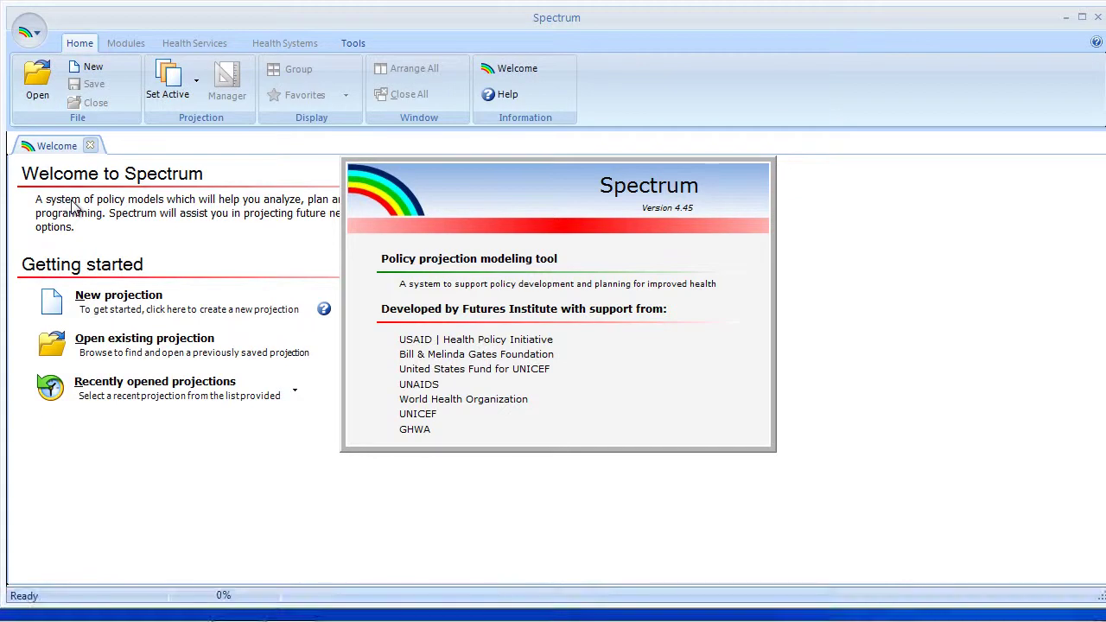
Start a new projection and name its file GhanaBase.
{"action": "left_click", "coordinate": [91, 68]}
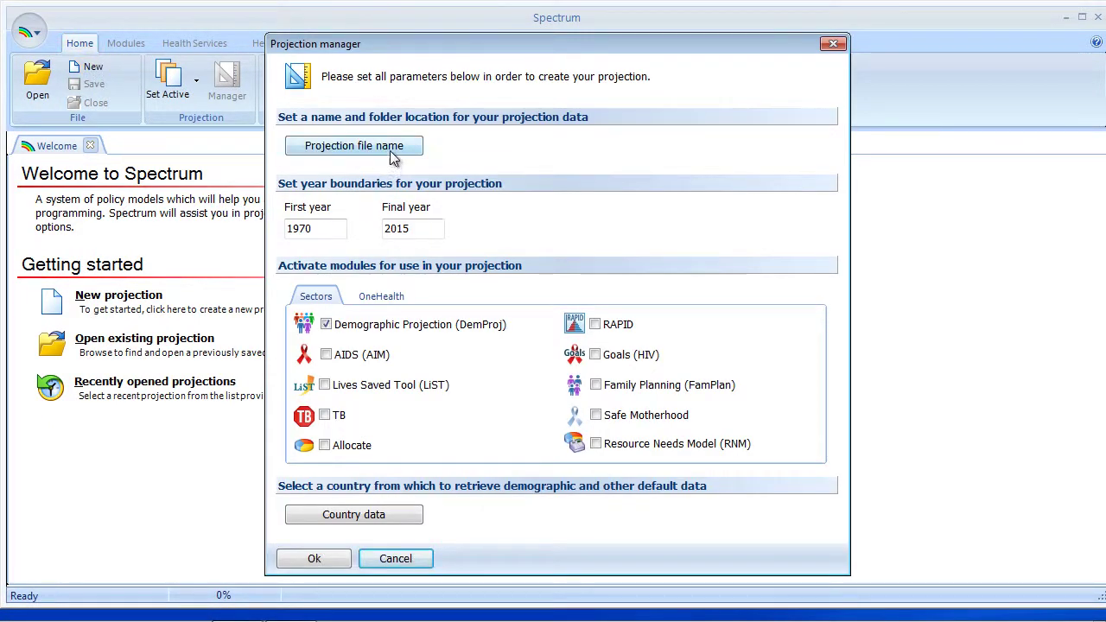
{"action": "left_click", "coordinate": [391, 152]}
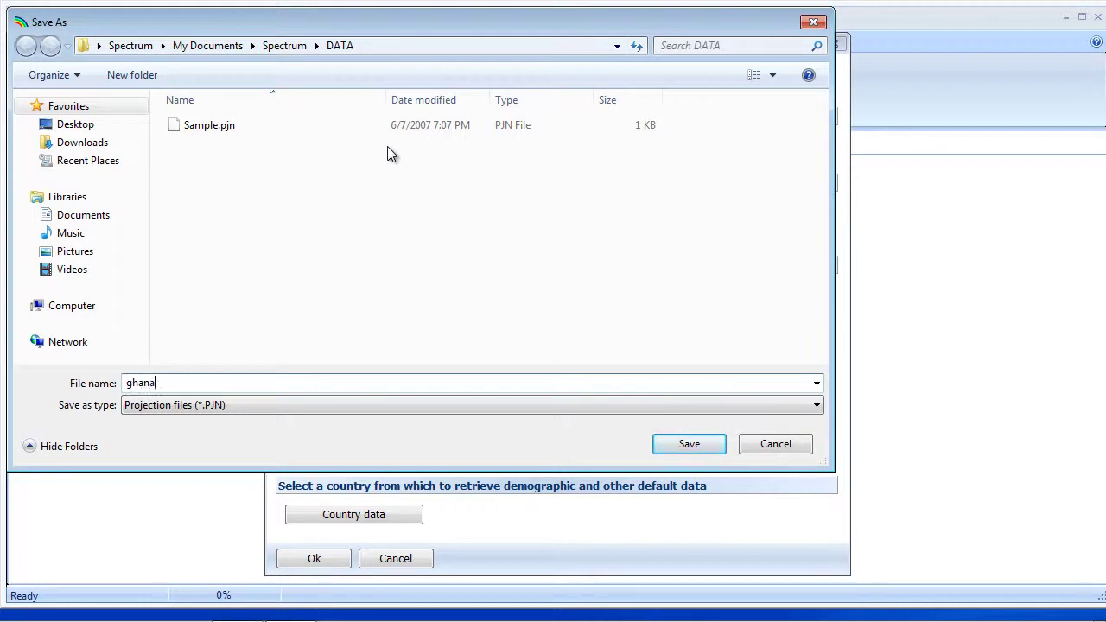
{"action": "key", "text": "BackSpace"}
{"action": "type", "text": "G"}
{"action": "left_click", "coordinate": [692, 446]}
Set the years 2008–2020, choose Ghana's default country data, and create the projection.
{"action": "left_click", "coordinate": [326, 227]}
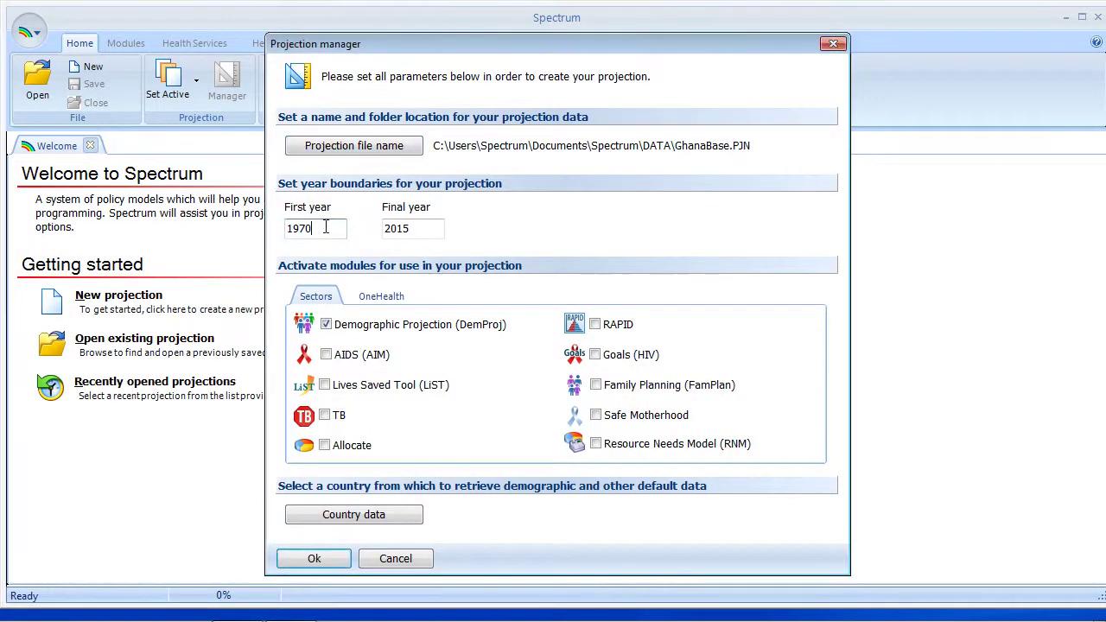
{"action": "key", "text": "BackSpace"}
{"action": "key", "text": "BackSpace"}
{"action": "key", "text": "BackSpace"}
{"action": "type", "text": "20"}
{"action": "left_click", "coordinate": [418, 229]}
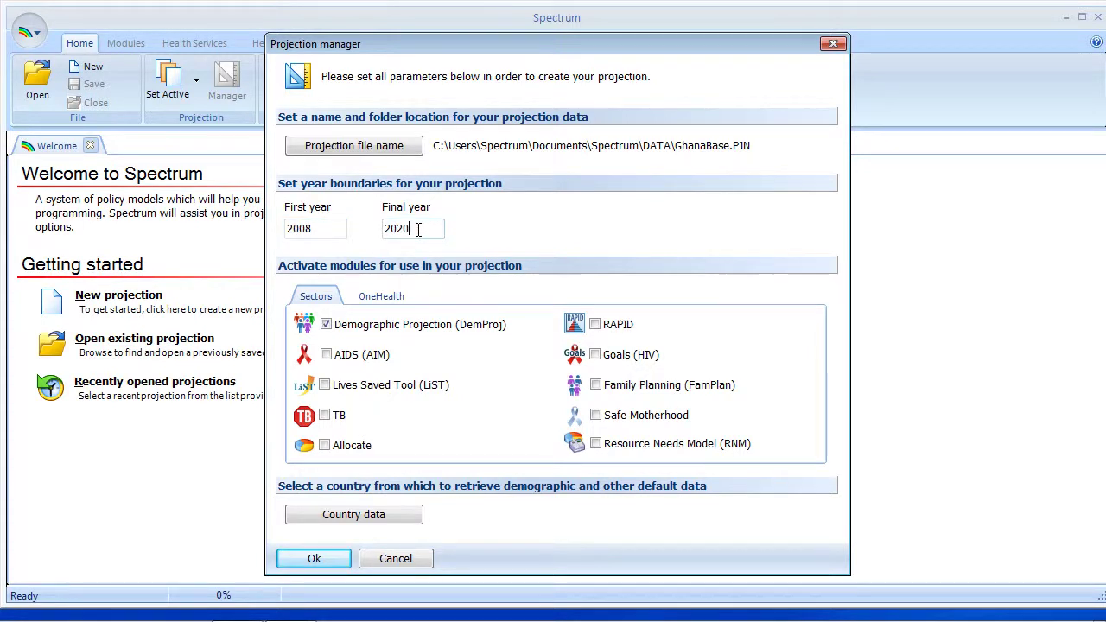
{"action": "left_click", "coordinate": [402, 521]}
{"action": "scroll", "coordinate": [276, 398], "scroll_direction": "down", "scroll_amount": 13}
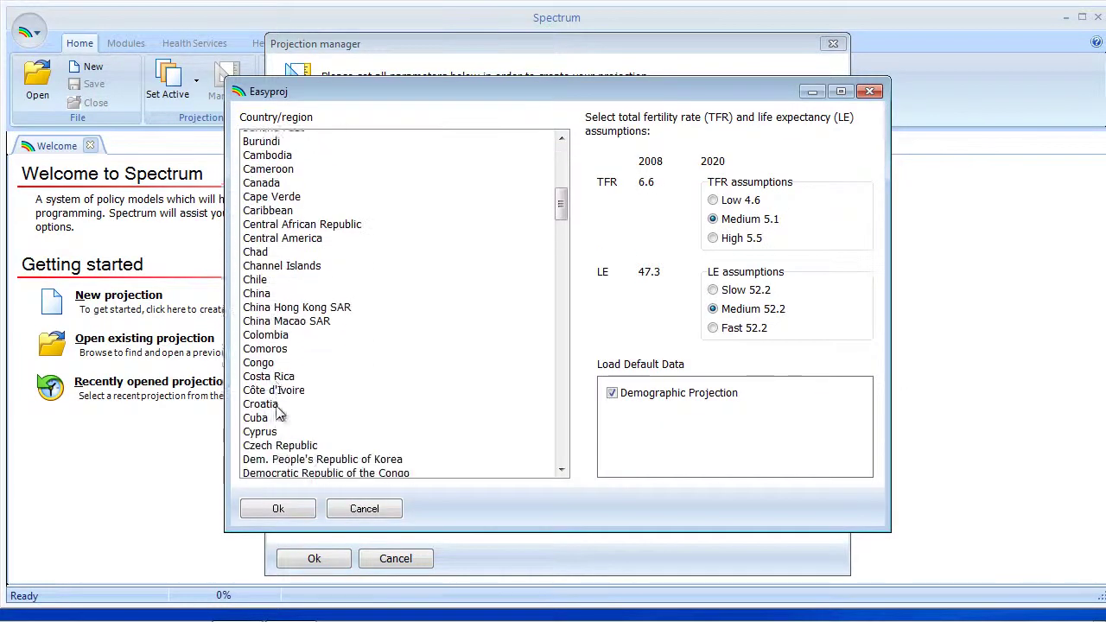
{"action": "scroll", "coordinate": [279, 415], "scroll_direction": "down", "scroll_amount": 5}
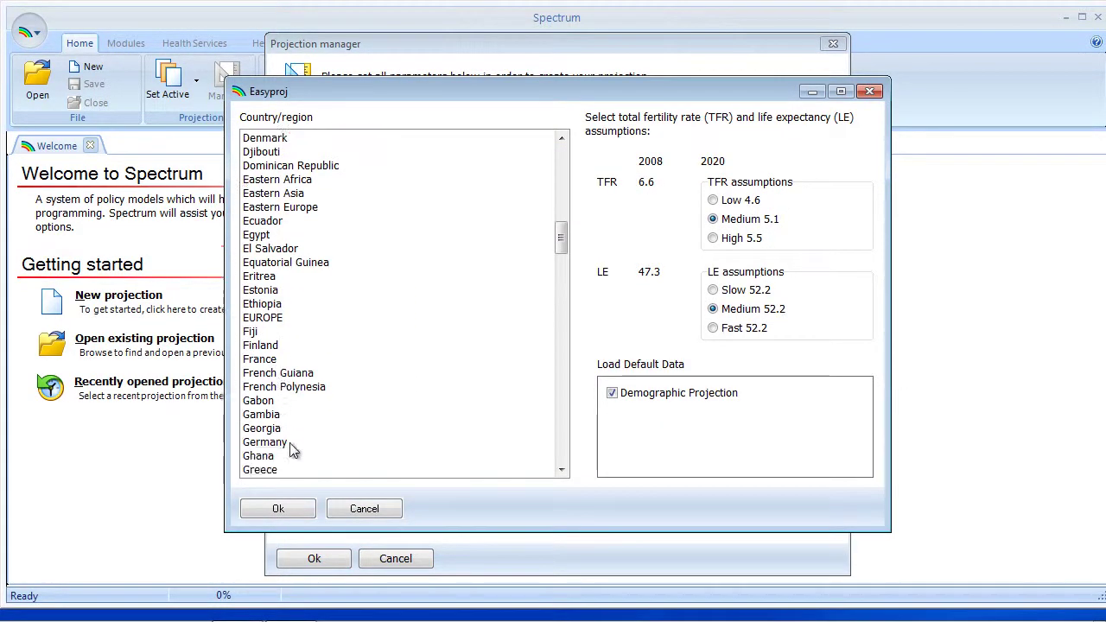
{"action": "left_click", "coordinate": [275, 458]}
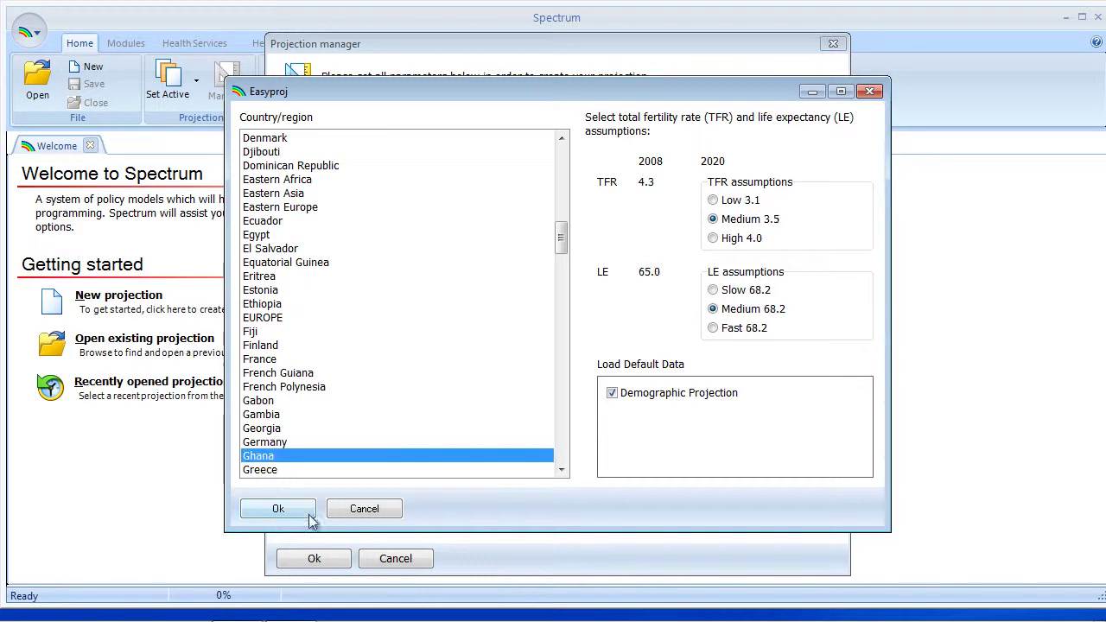
{"action": "left_click", "coordinate": [278, 510]}
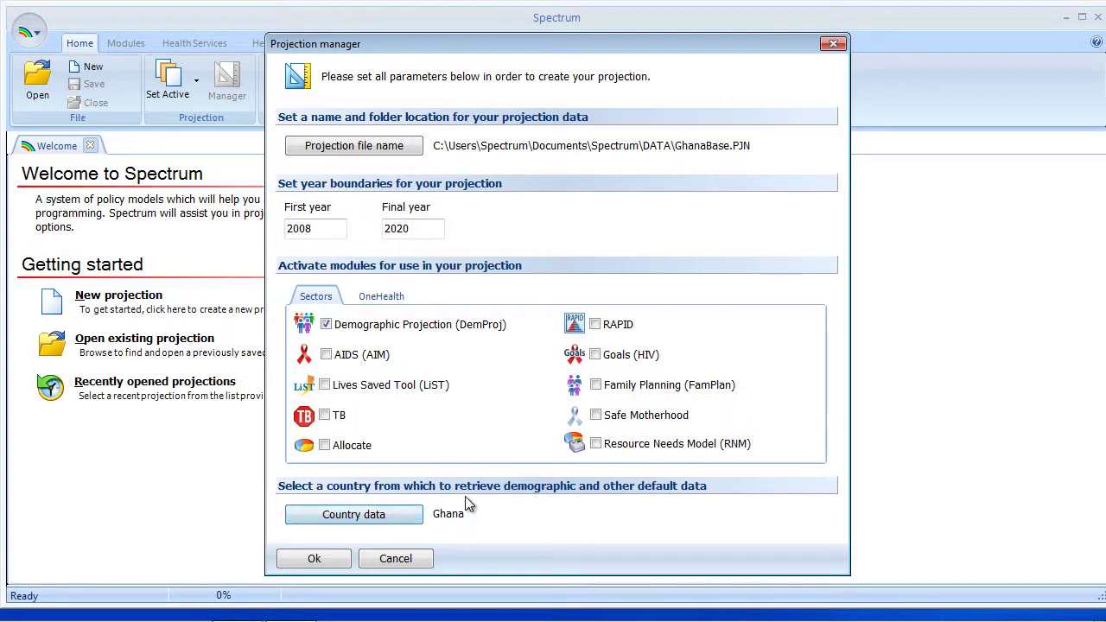
{"action": "left_click", "coordinate": [316, 557]}
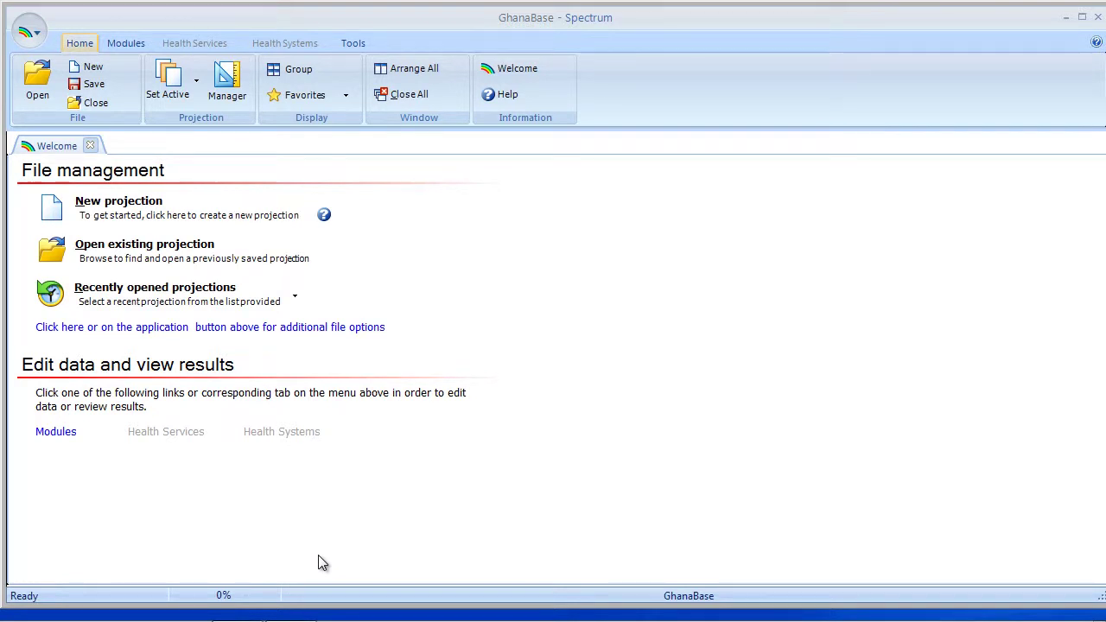
In DemProj Demographic data, duplicate the 4.34 TFR across every year 2008–2020.
{"action": "left_click", "coordinate": [125, 43]}
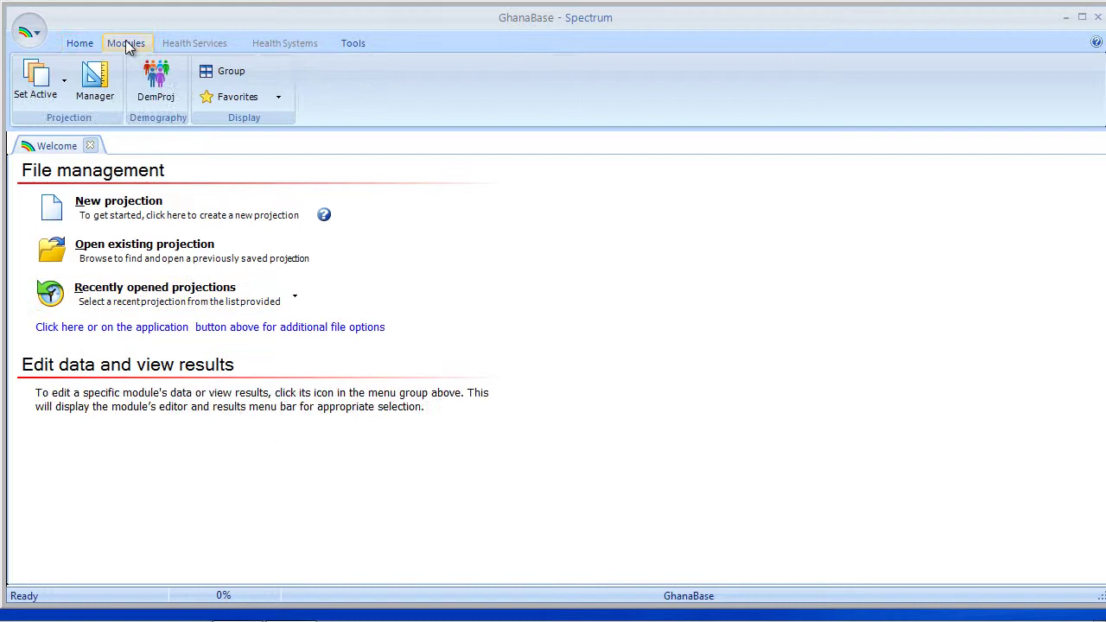
{"action": "left_click", "coordinate": [155, 76]}
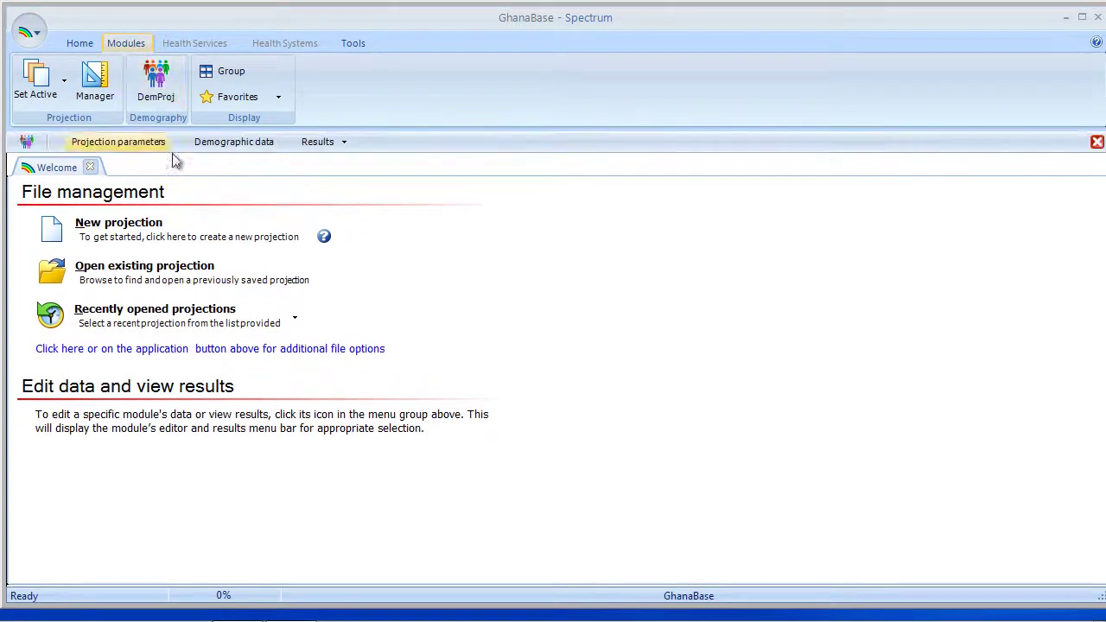
{"action": "left_click", "coordinate": [235, 142]}
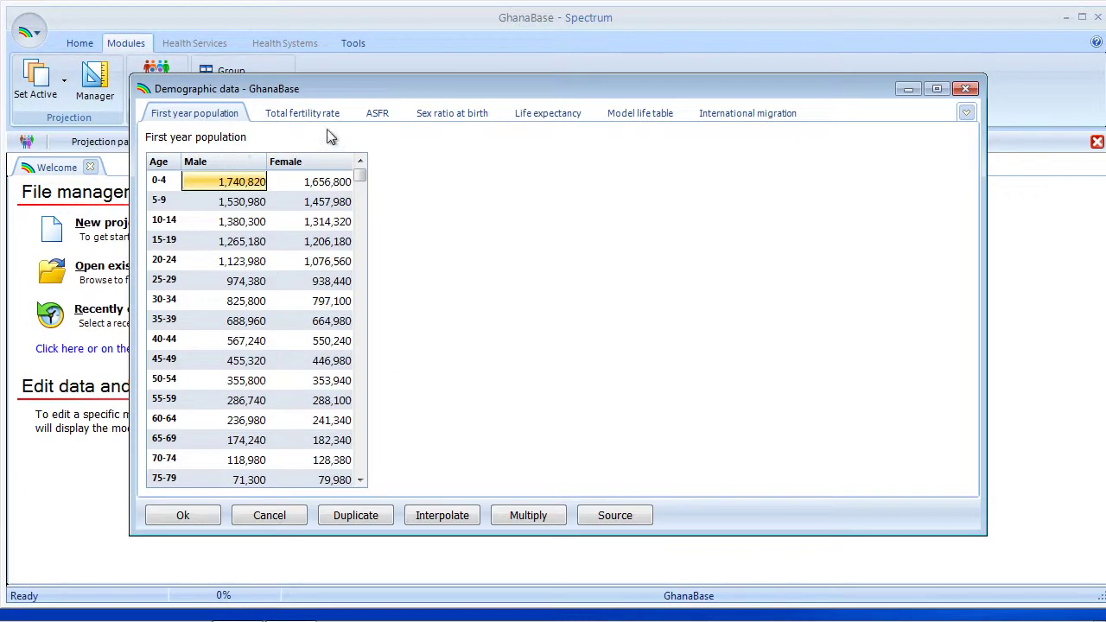
{"action": "left_click", "coordinate": [310, 114]}
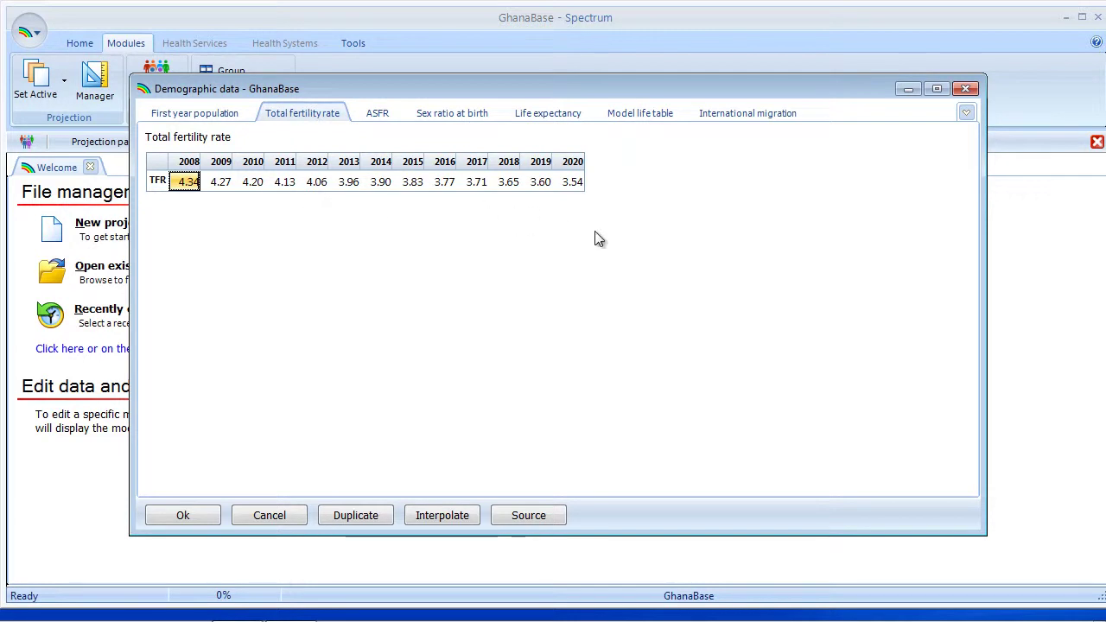
{"action": "left_click", "coordinate": [572, 183]}
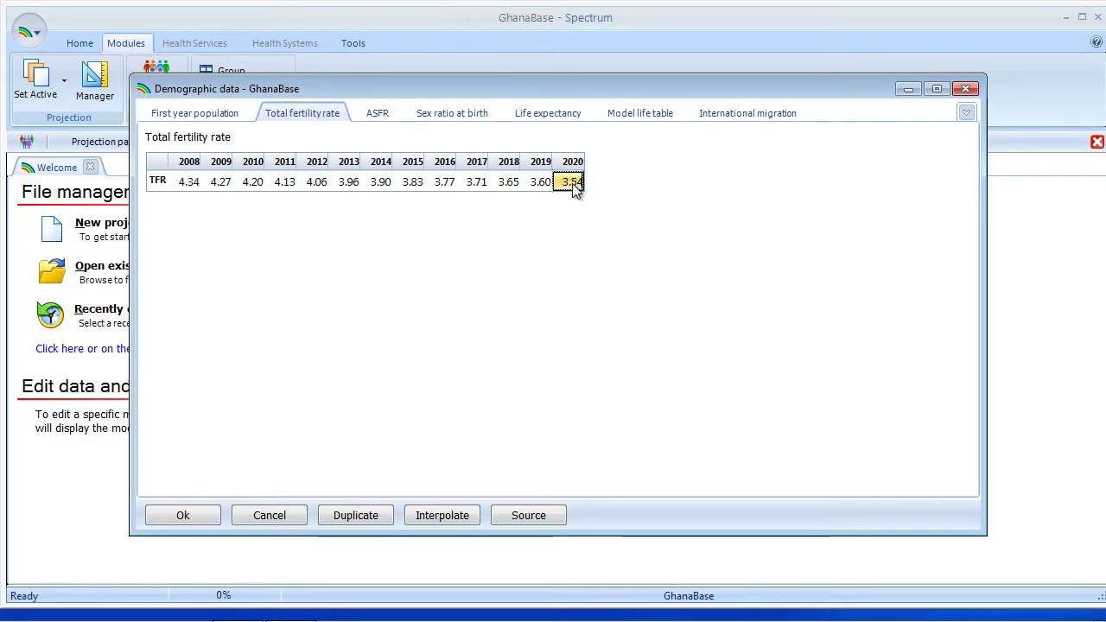
{"action": "left_click", "coordinate": [572, 184]}
{"action": "type", "text": "3"}
{"action": "left_click", "coordinate": [160, 185]}
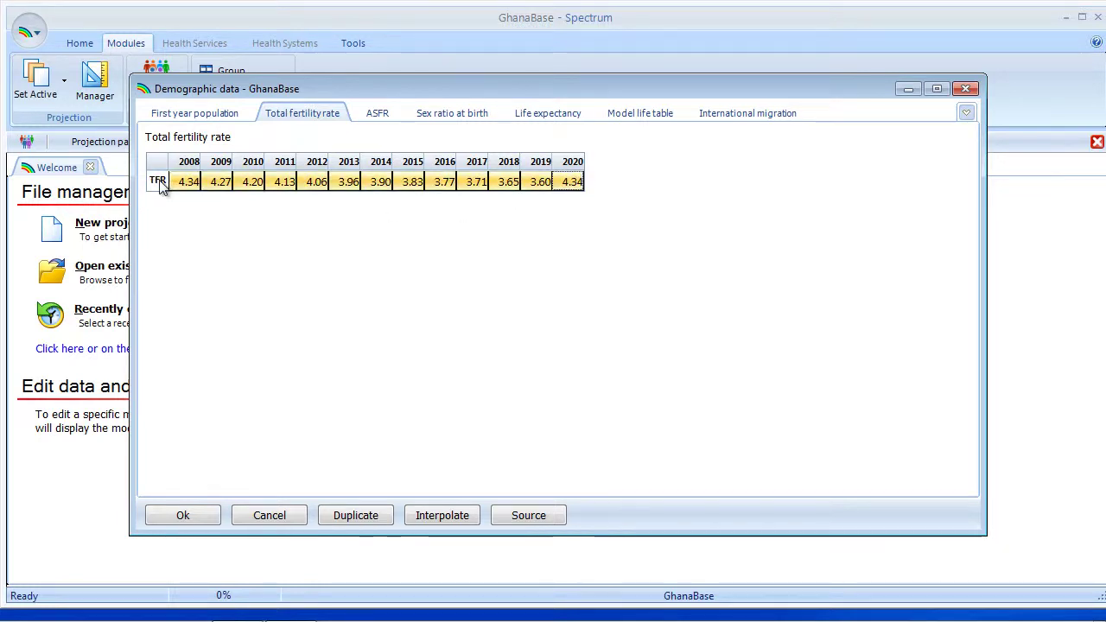
{"action": "left_click", "coordinate": [373, 515]}
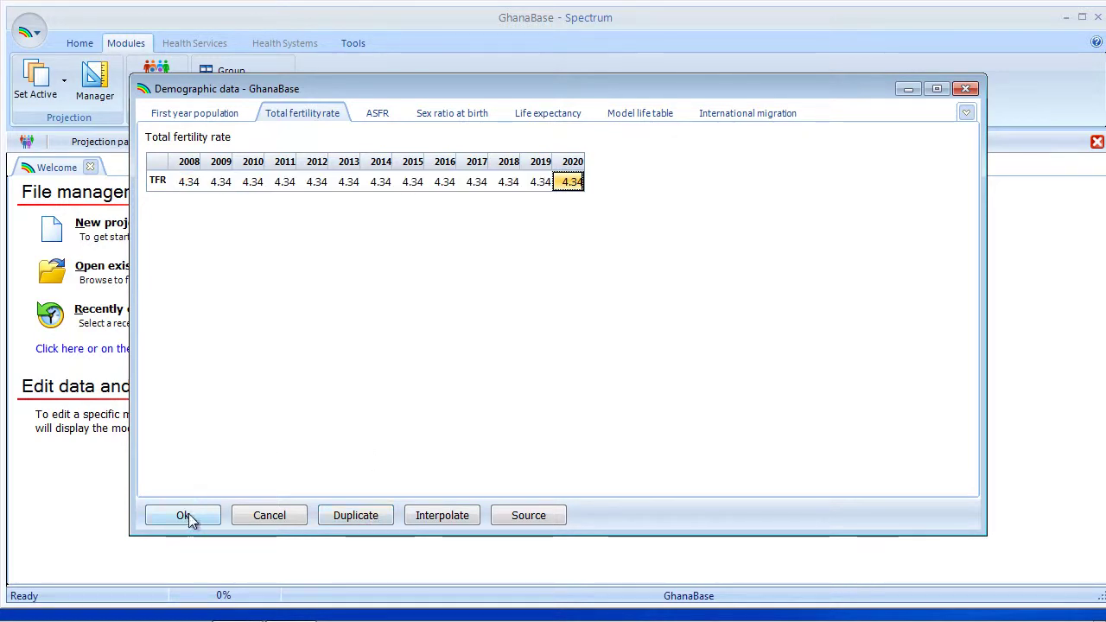
{"action": "left_click", "coordinate": [185, 516]}
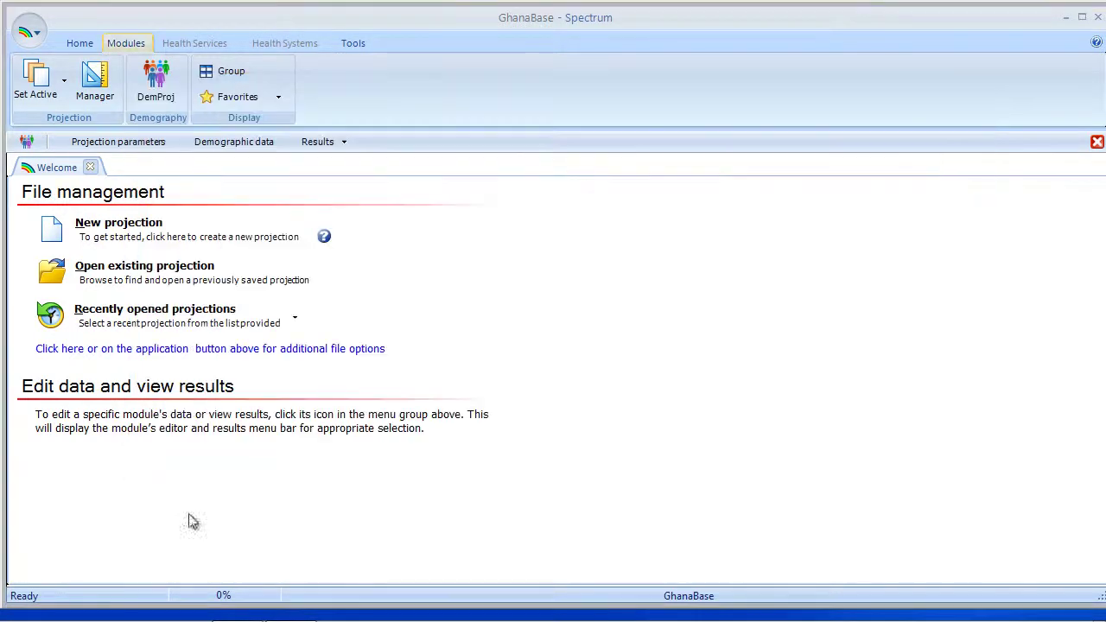
Chart GhanaBase's constant Total Fertility Rate.
{"action": "left_click", "coordinate": [320, 149]}
{"action": "mouse_move", "coordinate": [346, 184]}
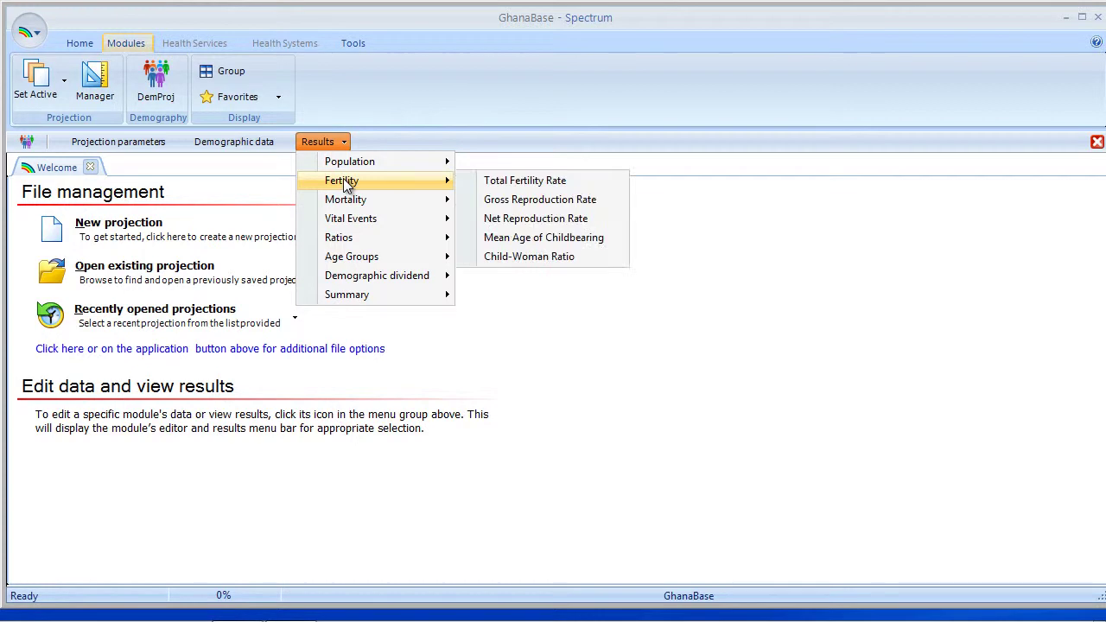
{"action": "left_click", "coordinate": [567, 185]}
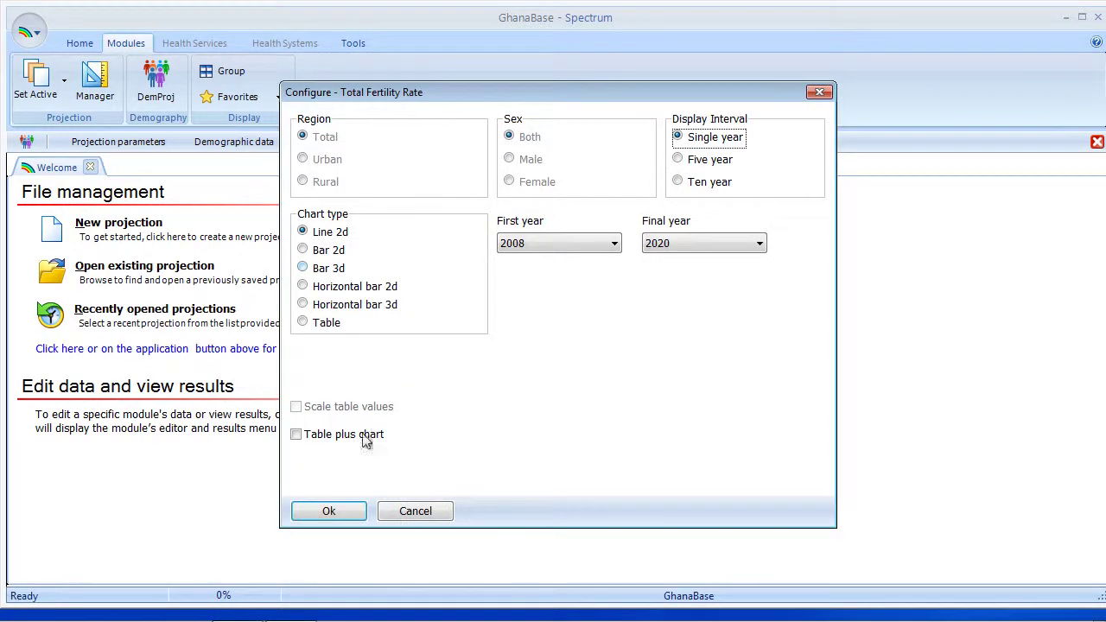
{"action": "left_click", "coordinate": [356, 518]}
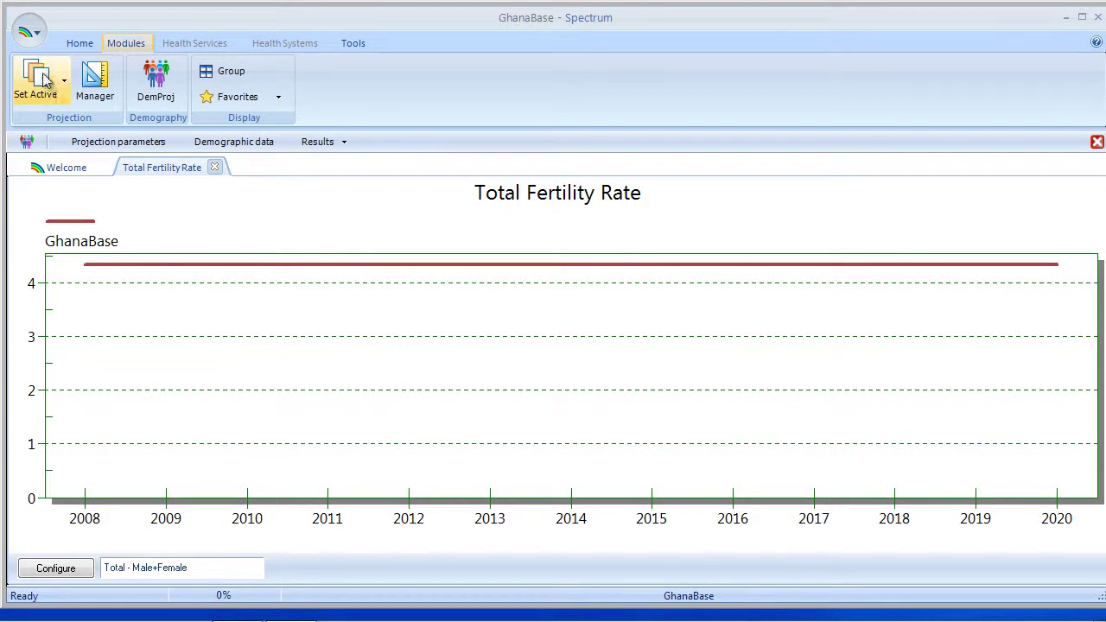
Save the GhanaBase projection and bring up the Open projection dialog.
{"action": "left_click", "coordinate": [30, 33]}
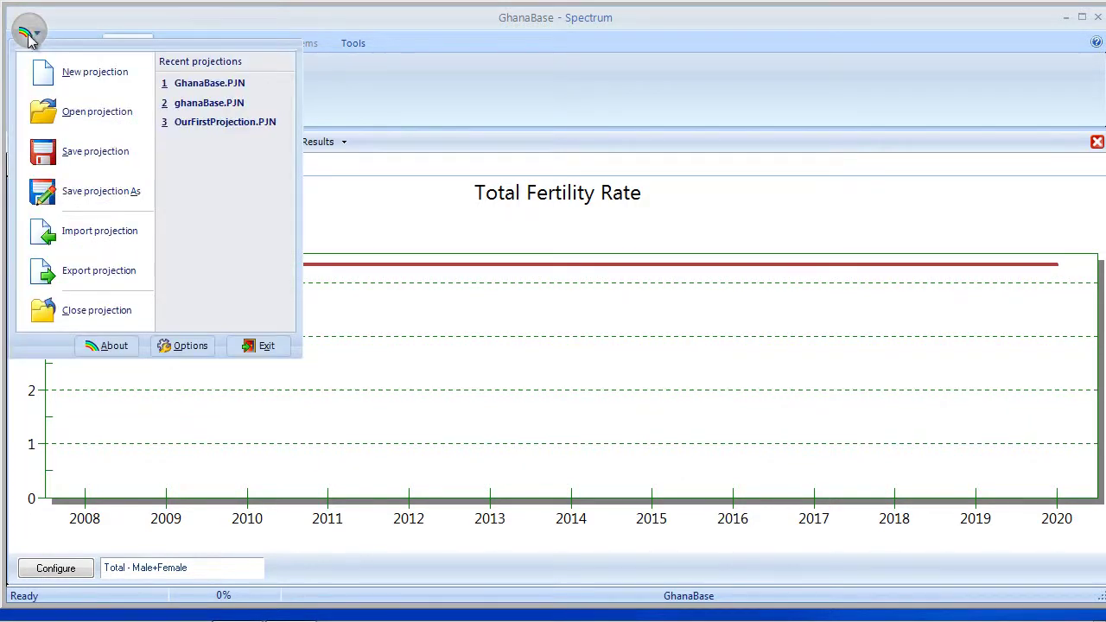
{"action": "left_click", "coordinate": [52, 153]}
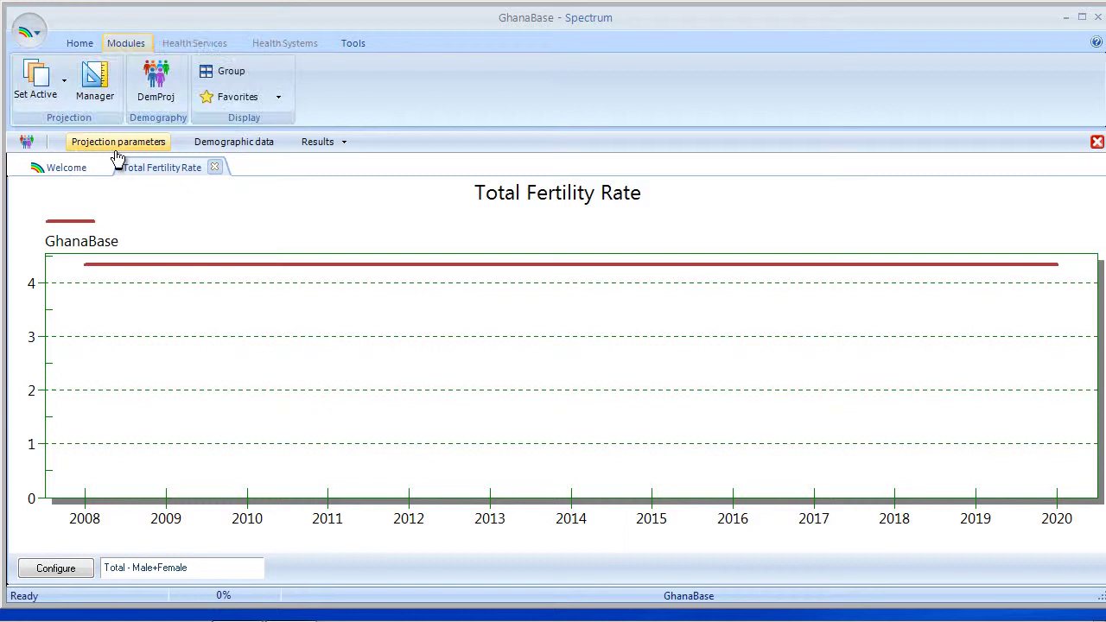
{"action": "left_click", "coordinate": [29, 34]}
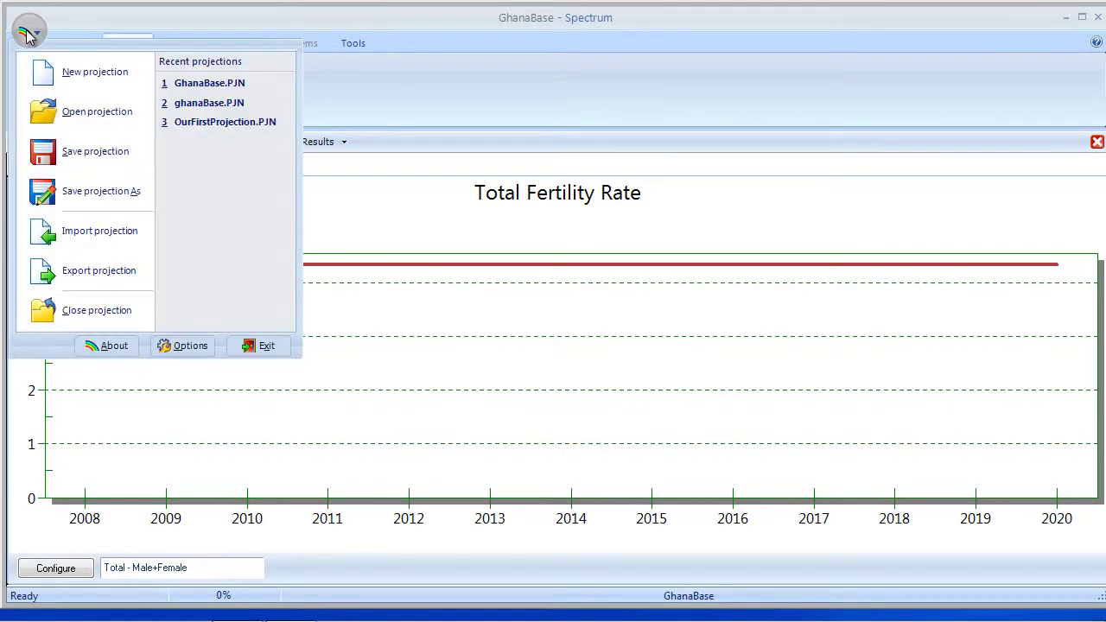
{"action": "left_click", "coordinate": [74, 118]}
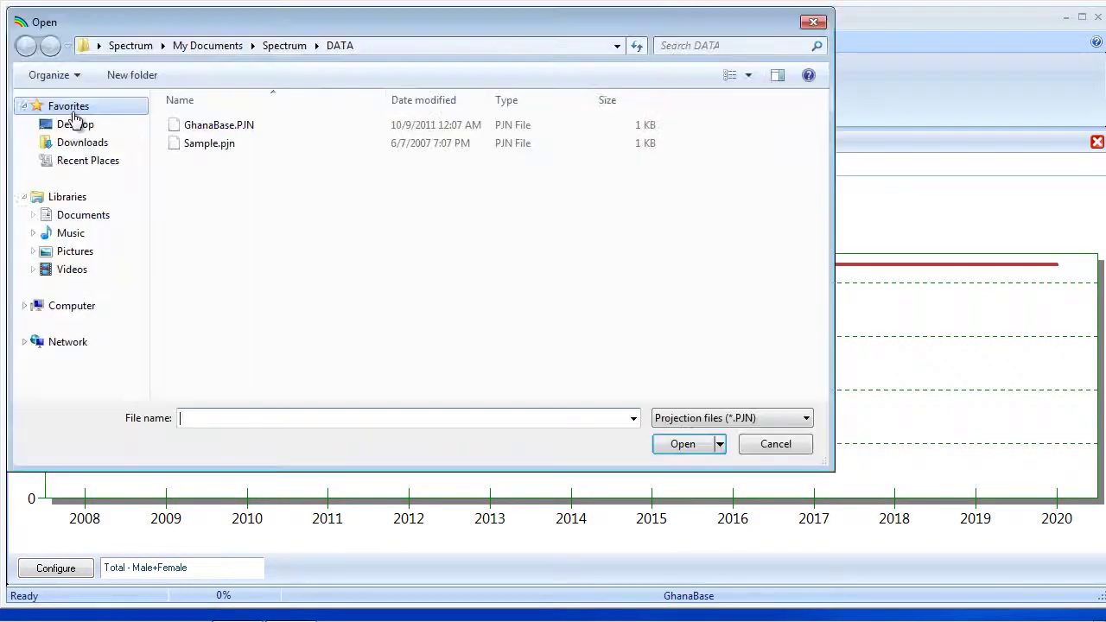
Reopen GhanaBase.PJN as a copy saved under the name GhanaLo.
{"action": "double_click", "coordinate": [230, 129]}
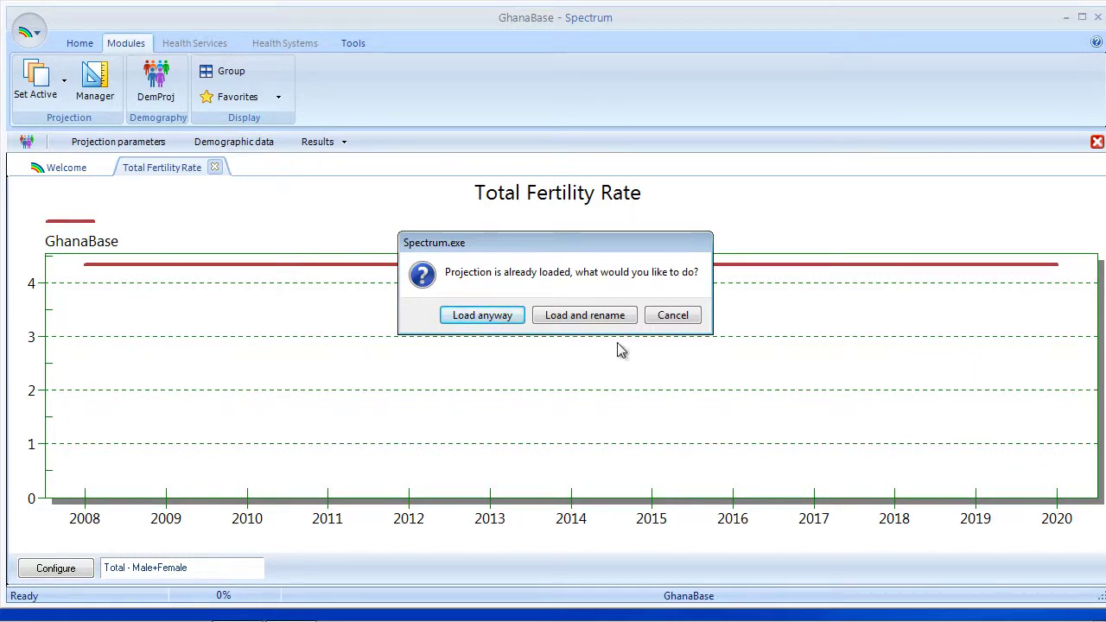
{"action": "left_click", "coordinate": [595, 316]}
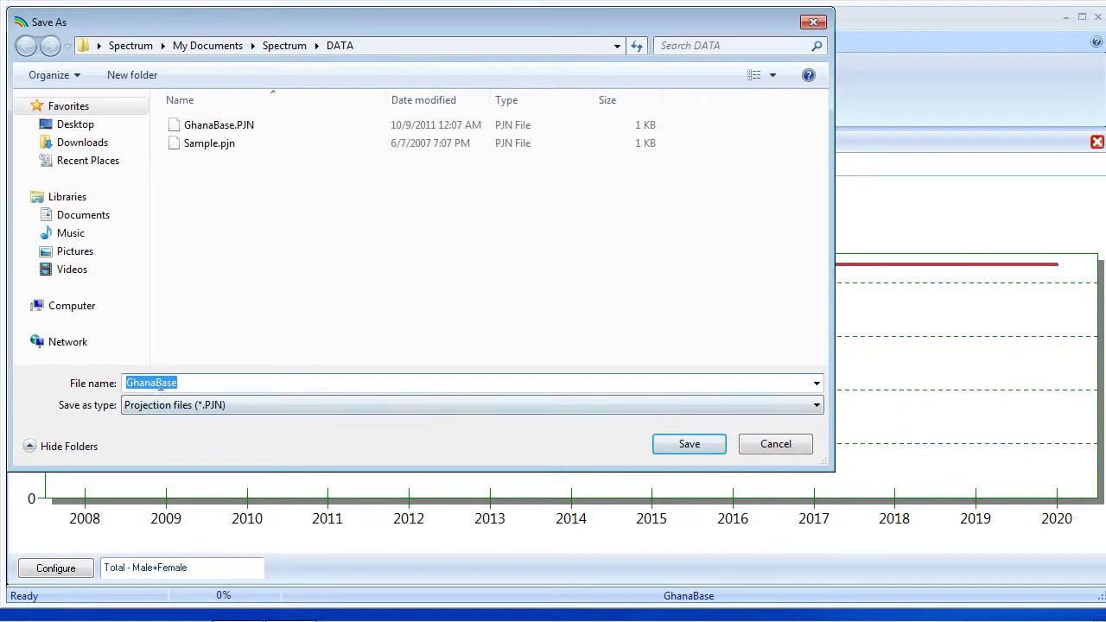
{"action": "left_click", "coordinate": [204, 382]}
{"action": "key", "text": "BackSpace"}
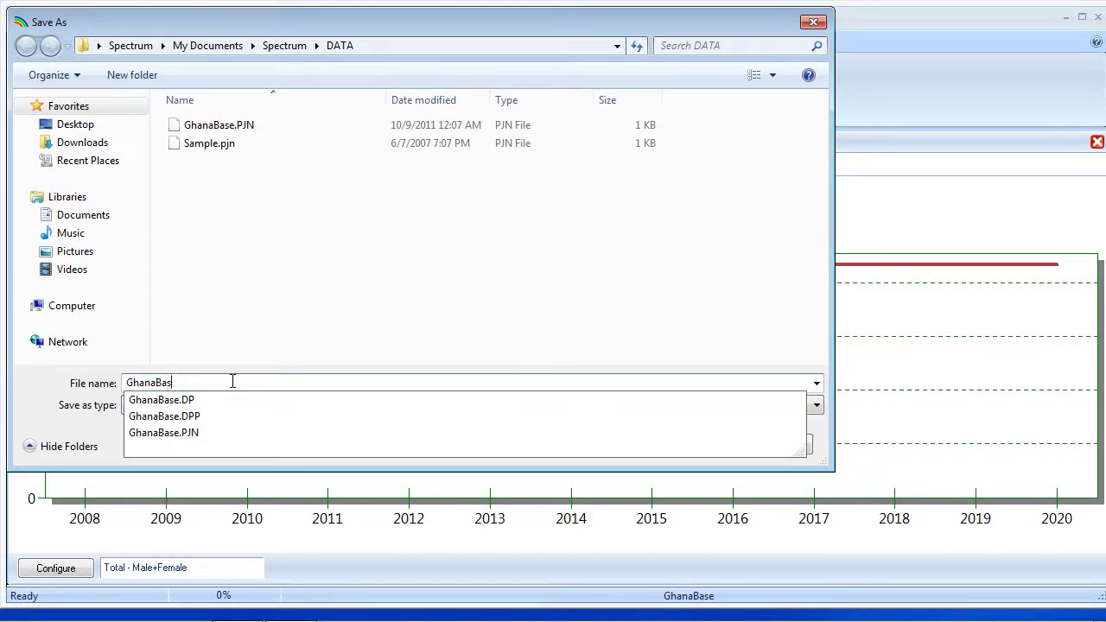
{"action": "type", "text": "Lo"}
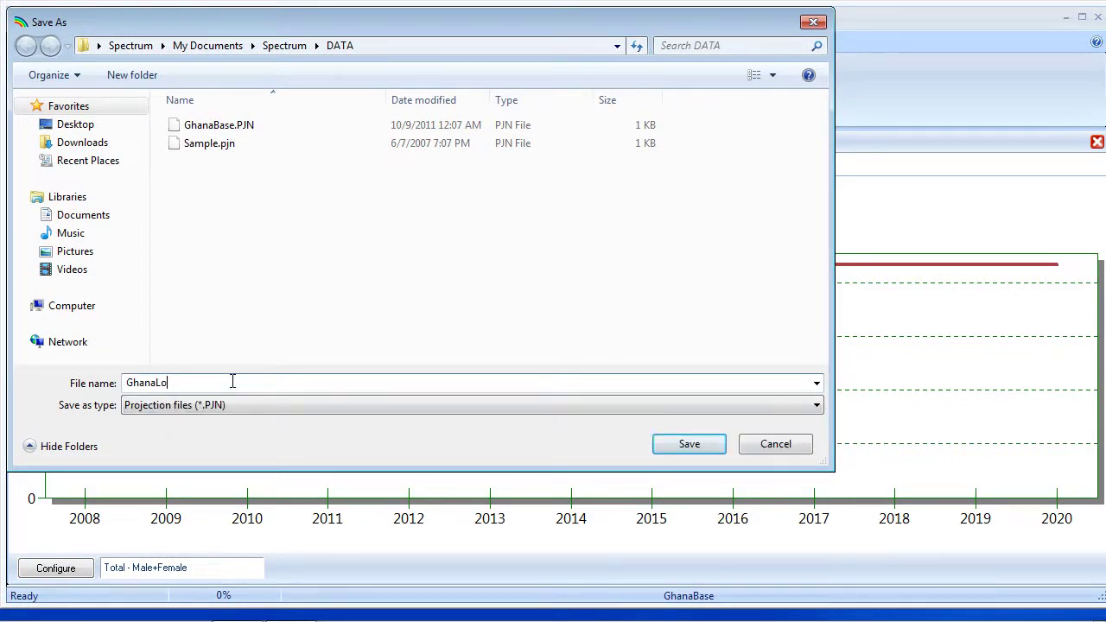
{"action": "left_click", "coordinate": [693, 449]}
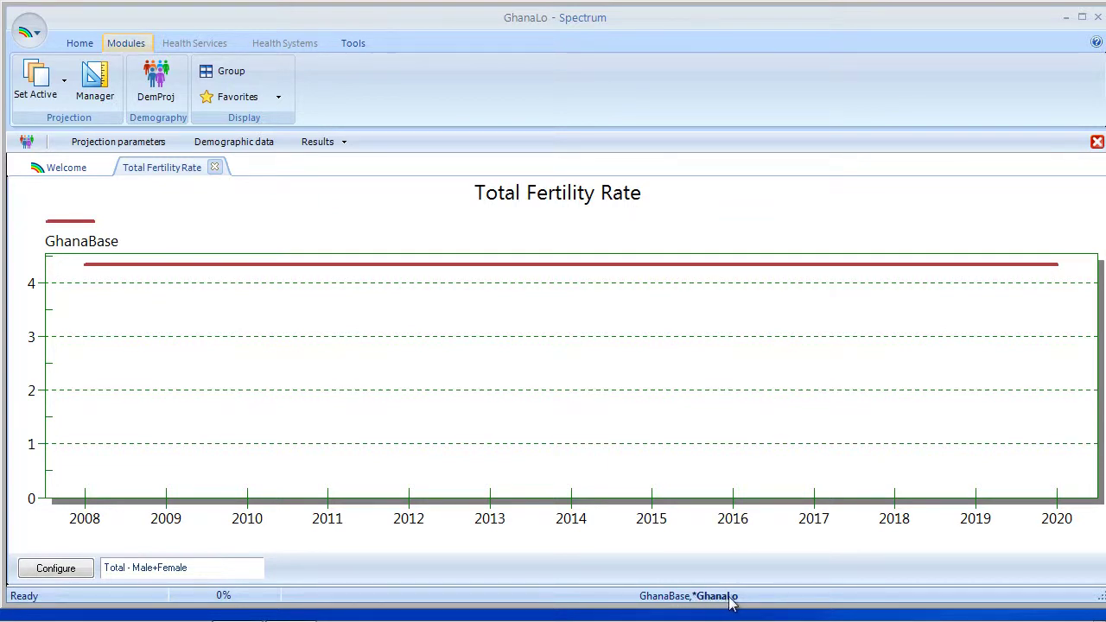
Make GhanaBase active, switch back to GhanaLo, and open GhanaLo's demographic data.
{"action": "left_click", "coordinate": [50, 90]}
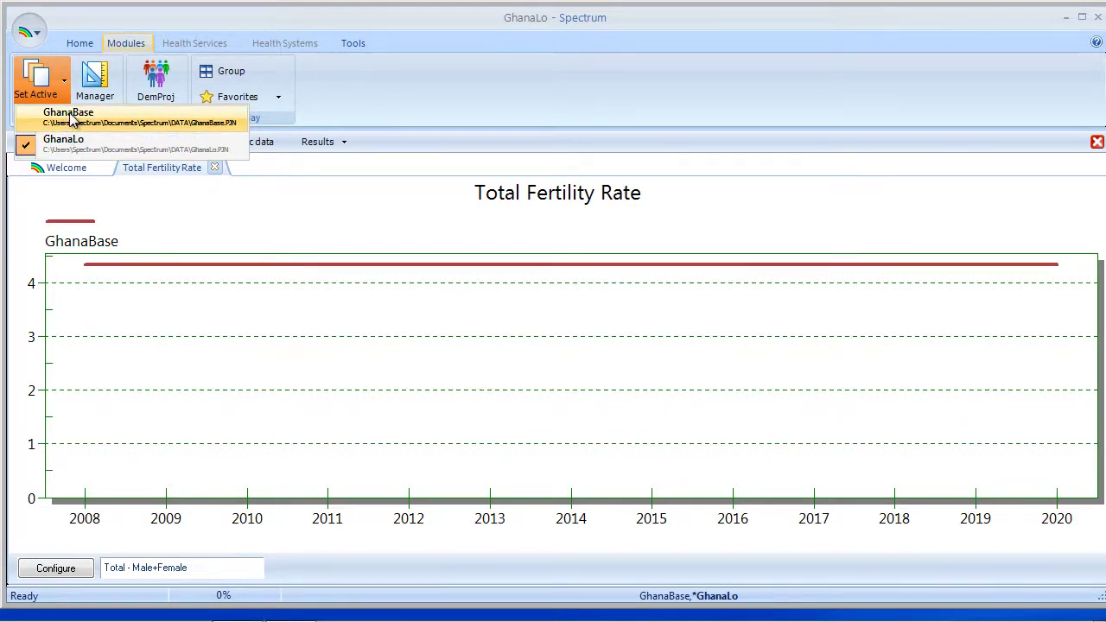
{"action": "left_click", "coordinate": [72, 120]}
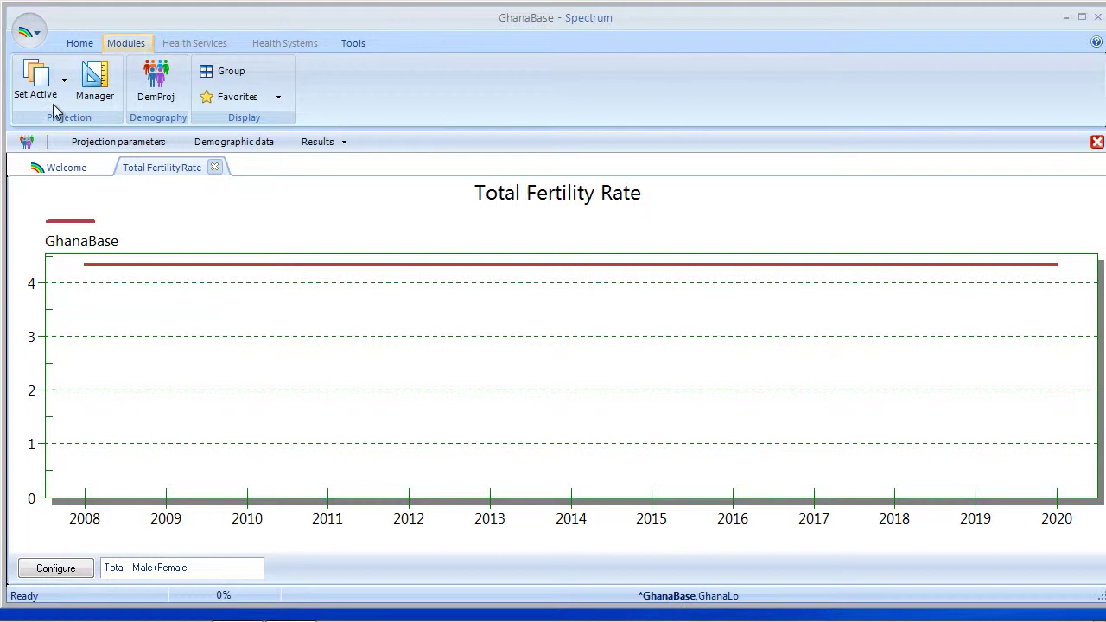
{"action": "left_click", "coordinate": [52, 87]}
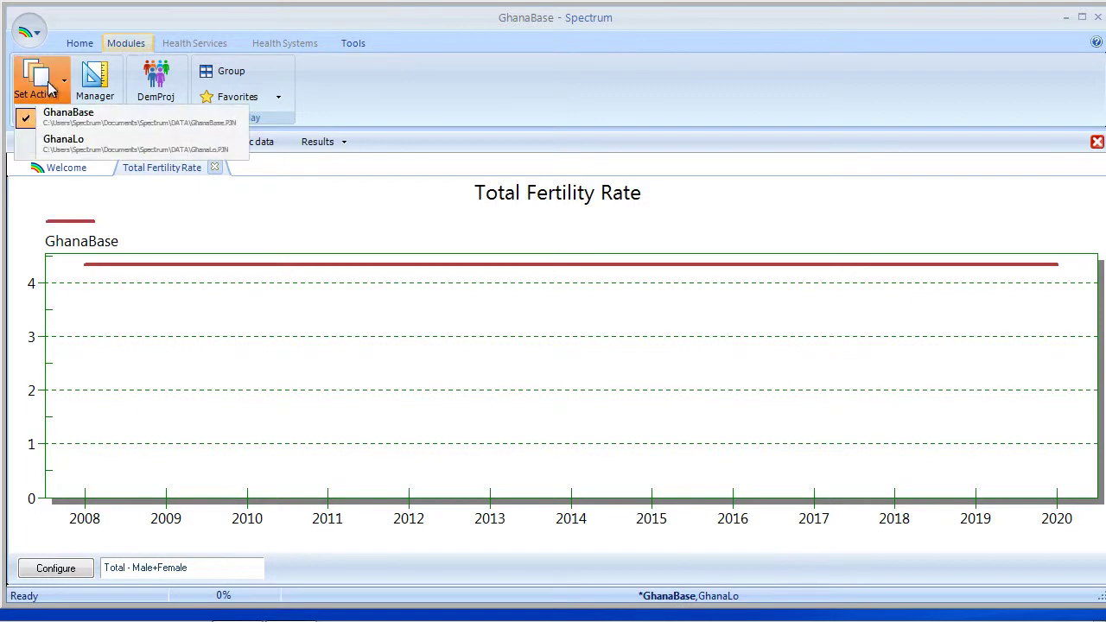
{"action": "left_click", "coordinate": [60, 146]}
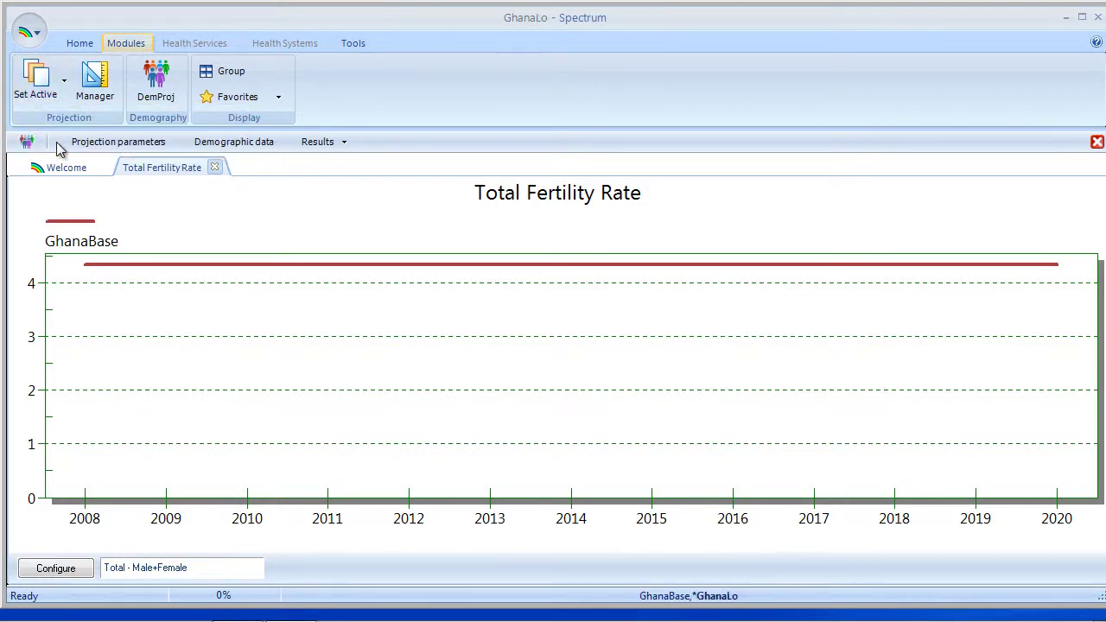
{"action": "left_click", "coordinate": [245, 145]}
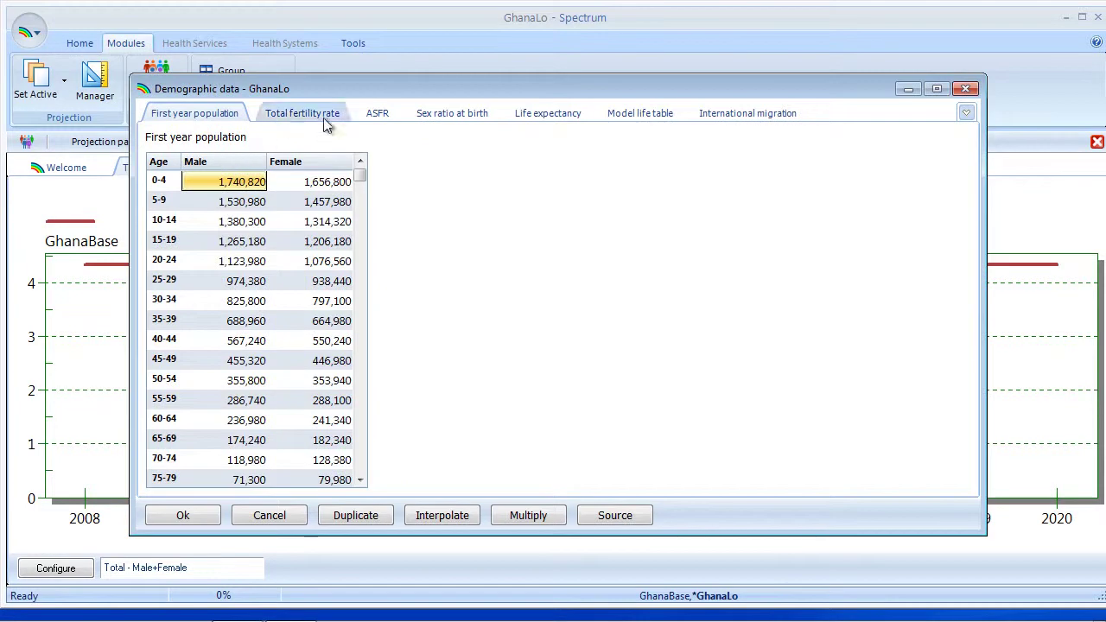
Set GhanaLo's 2020 TFR to 2.1 and interpolate the row from 4.34 in 2008.
{"action": "left_click", "coordinate": [320, 115]}
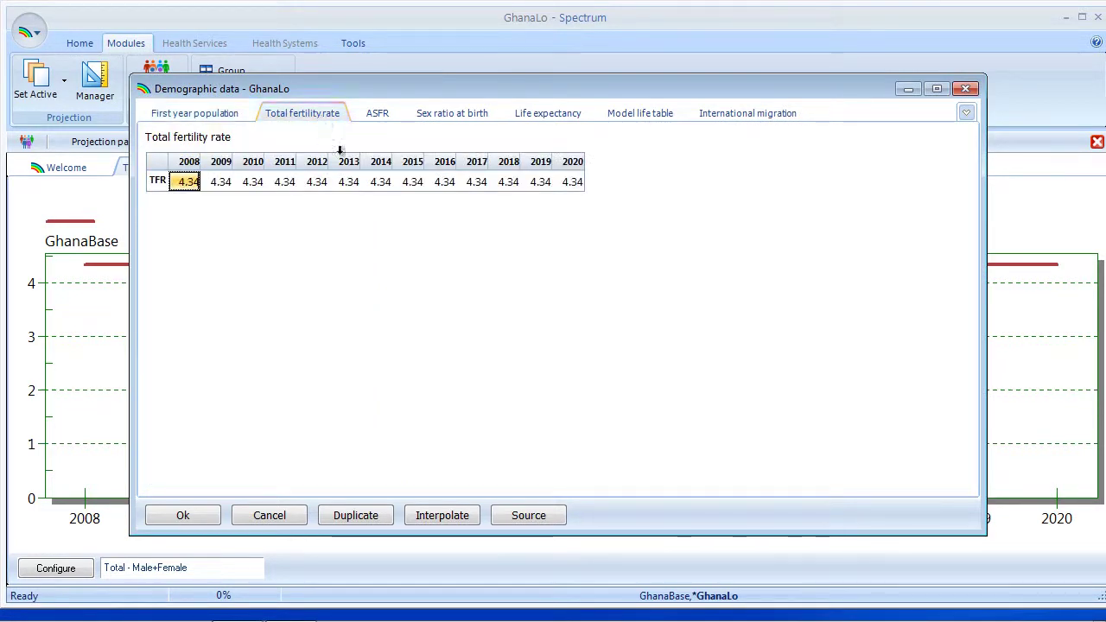
{"action": "left_click", "coordinate": [573, 186]}
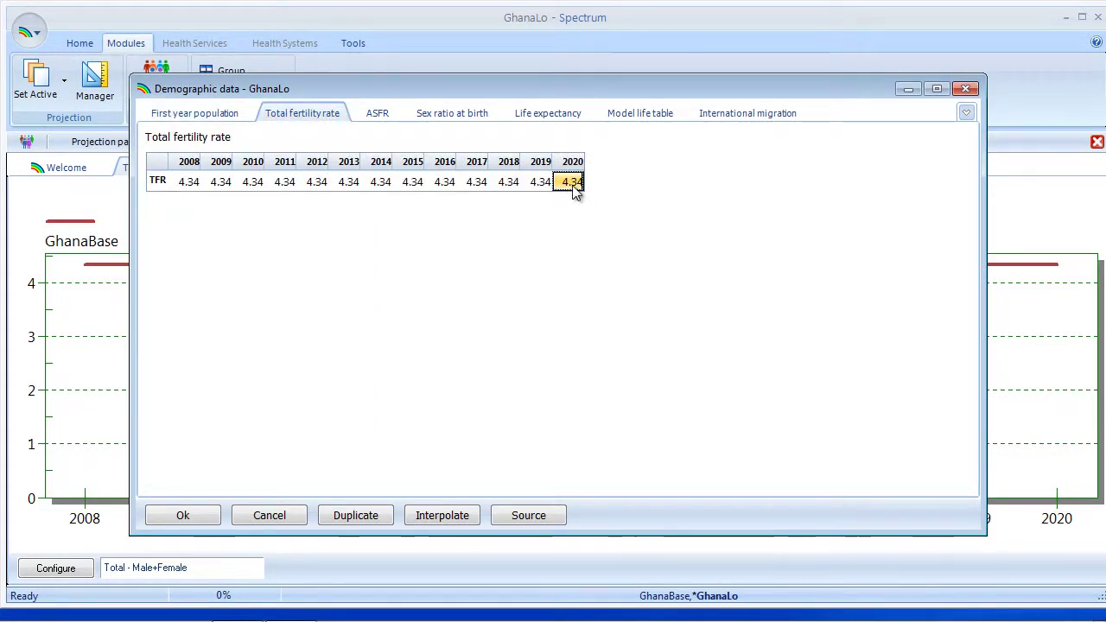
{"action": "type", "text": "2.1"}
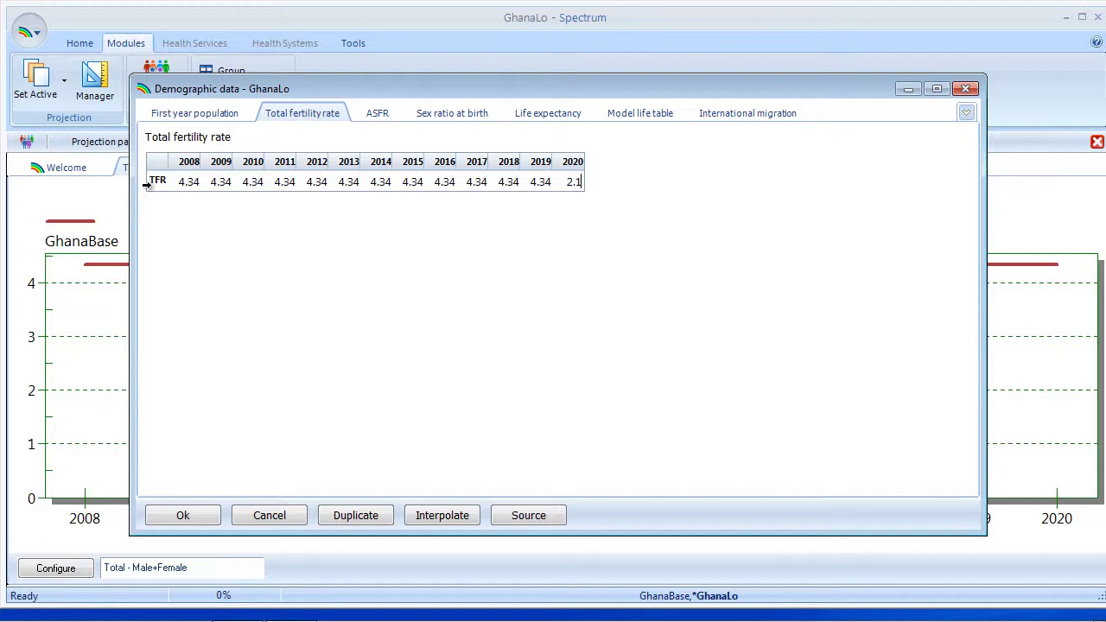
{"action": "left_click", "coordinate": [159, 182]}
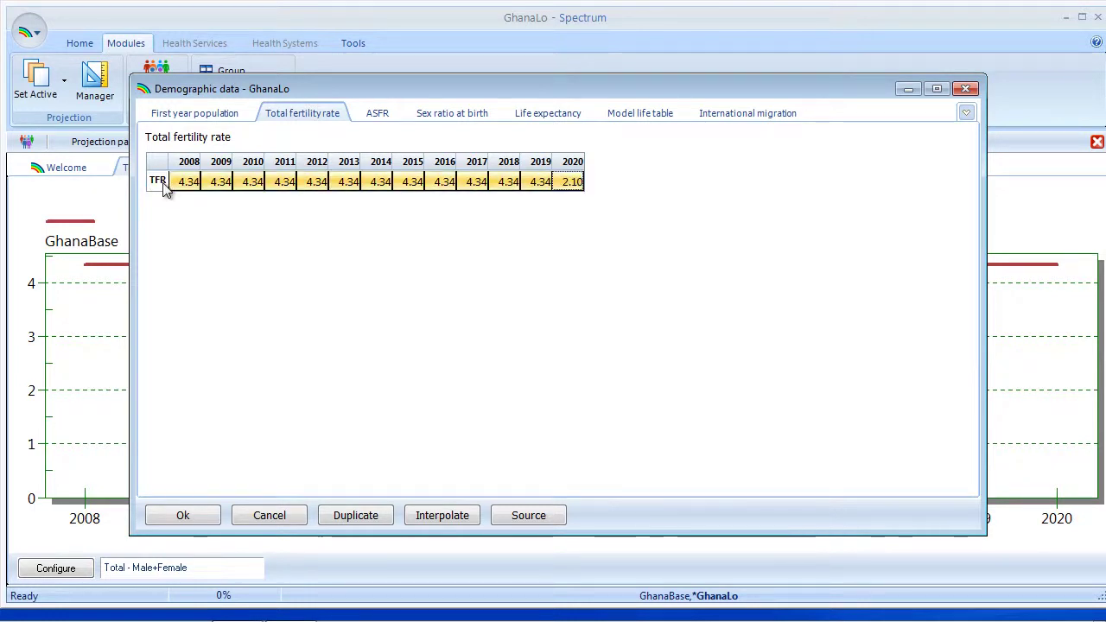
{"action": "left_click", "coordinate": [445, 519]}
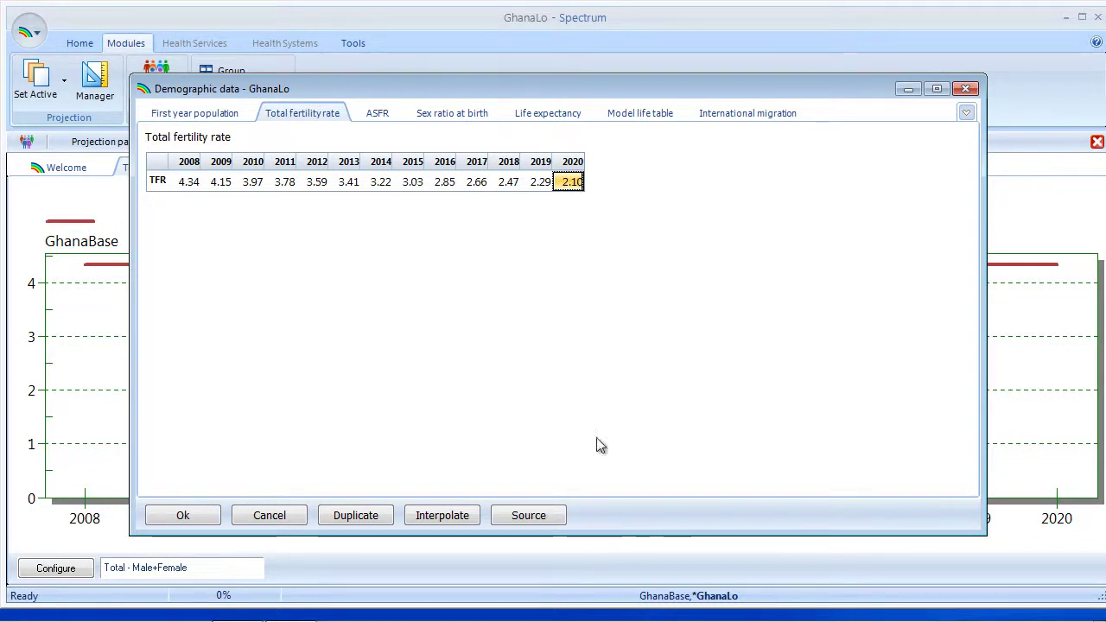
{"action": "left_click", "coordinate": [188, 516]}
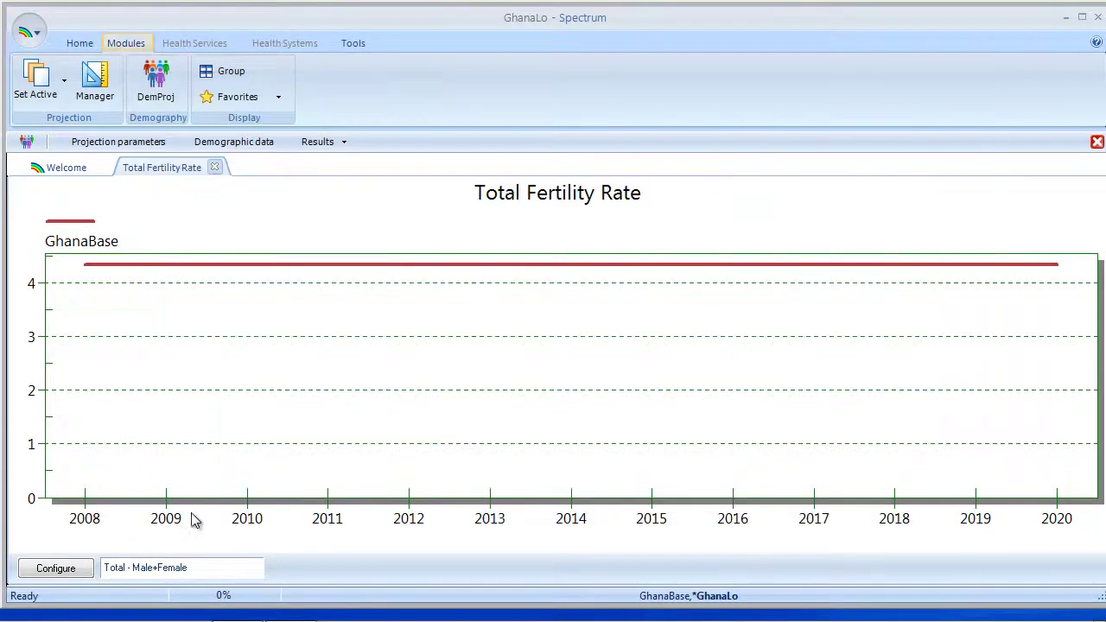
Chart Total Fertility Rate comparing GhanaBase's flat 4.34 with GhanaLo's decline to 2.10.
{"action": "left_click", "coordinate": [325, 148]}
{"action": "mouse_move", "coordinate": [339, 189]}
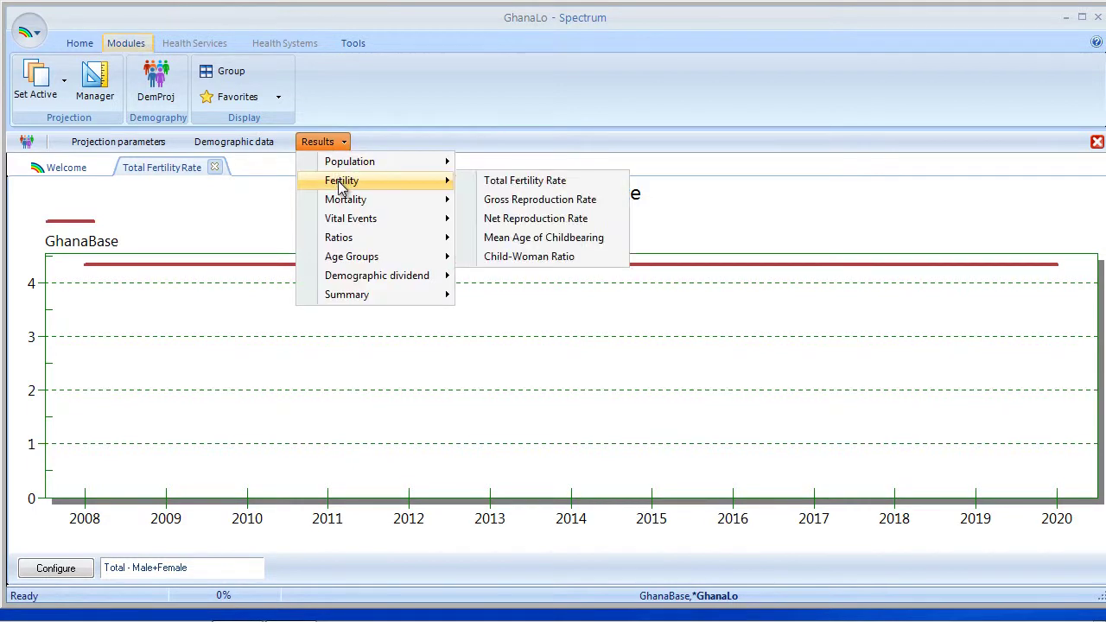
{"action": "left_click", "coordinate": [553, 189]}
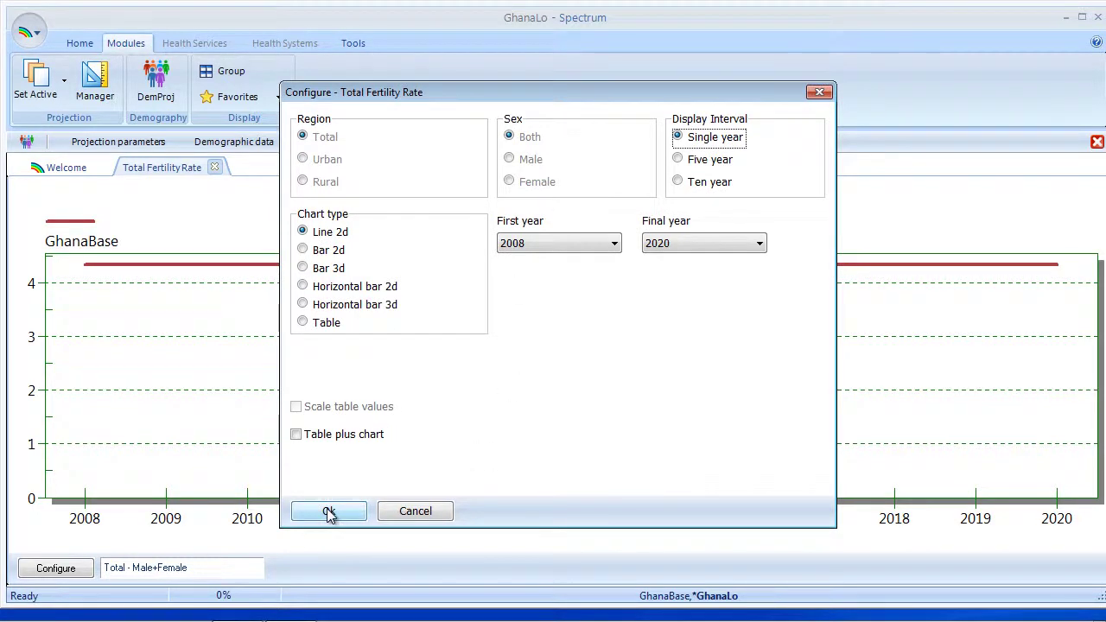
{"action": "left_click", "coordinate": [328, 512]}
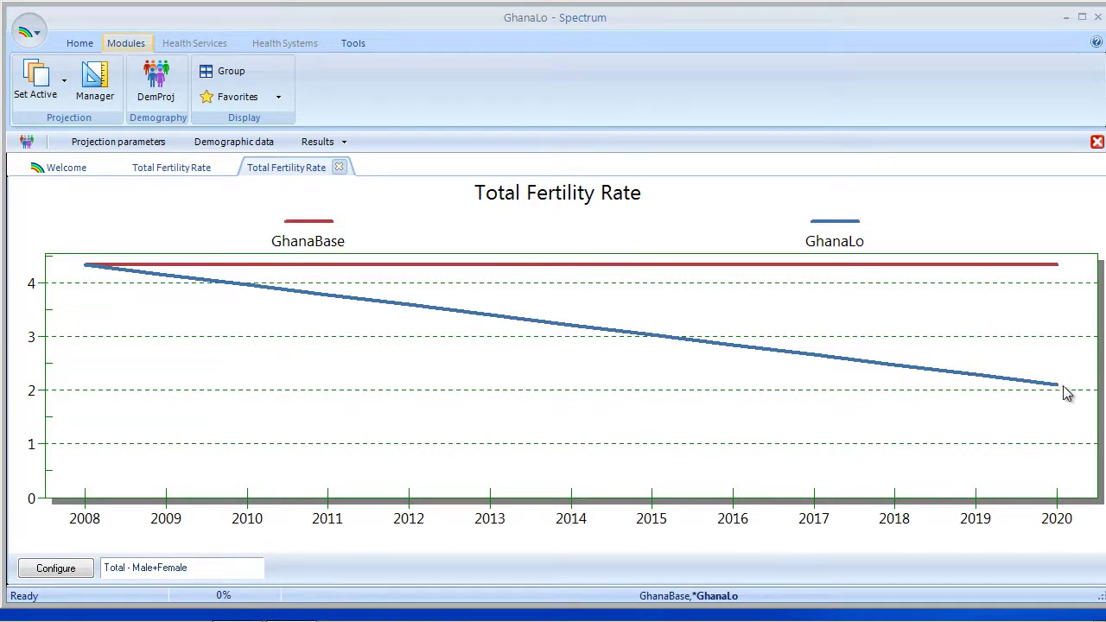
{"action": "left_click", "coordinate": [327, 145]}
Chart total population for GhanaBase and GhanaLo.
{"action": "mouse_move", "coordinate": [350, 169]}
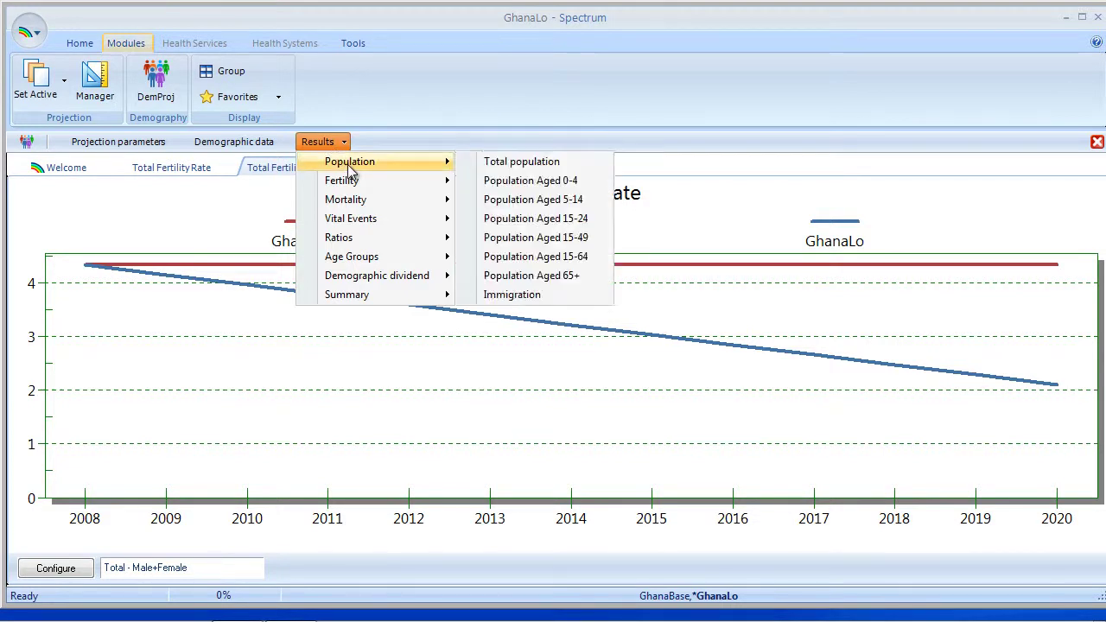
{"action": "left_click", "coordinate": [548, 166]}
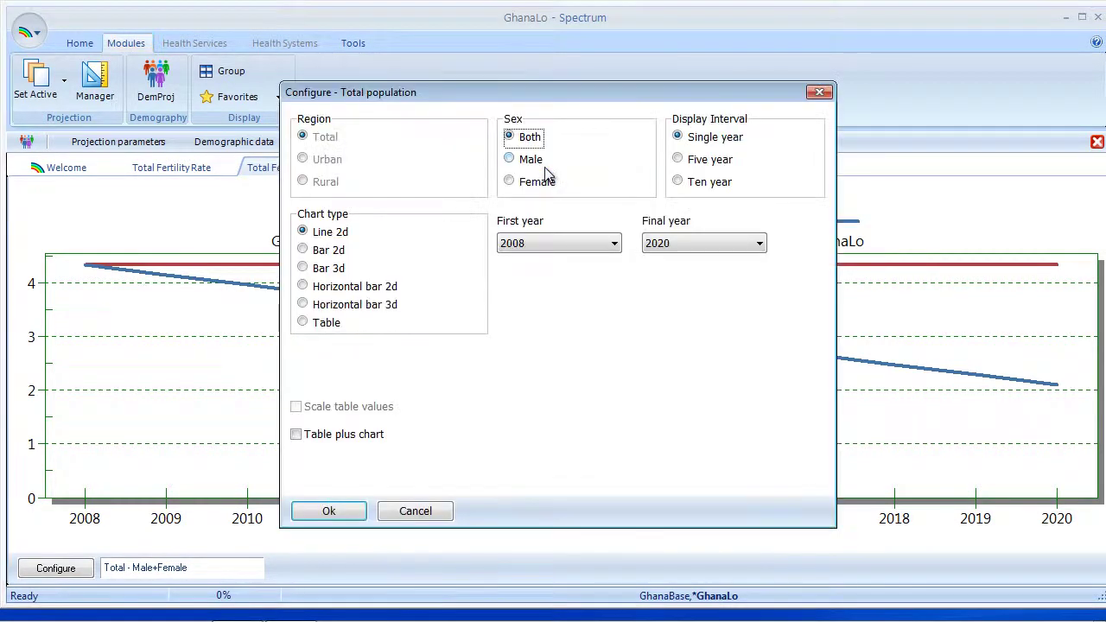
{"action": "left_click", "coordinate": [339, 514]}
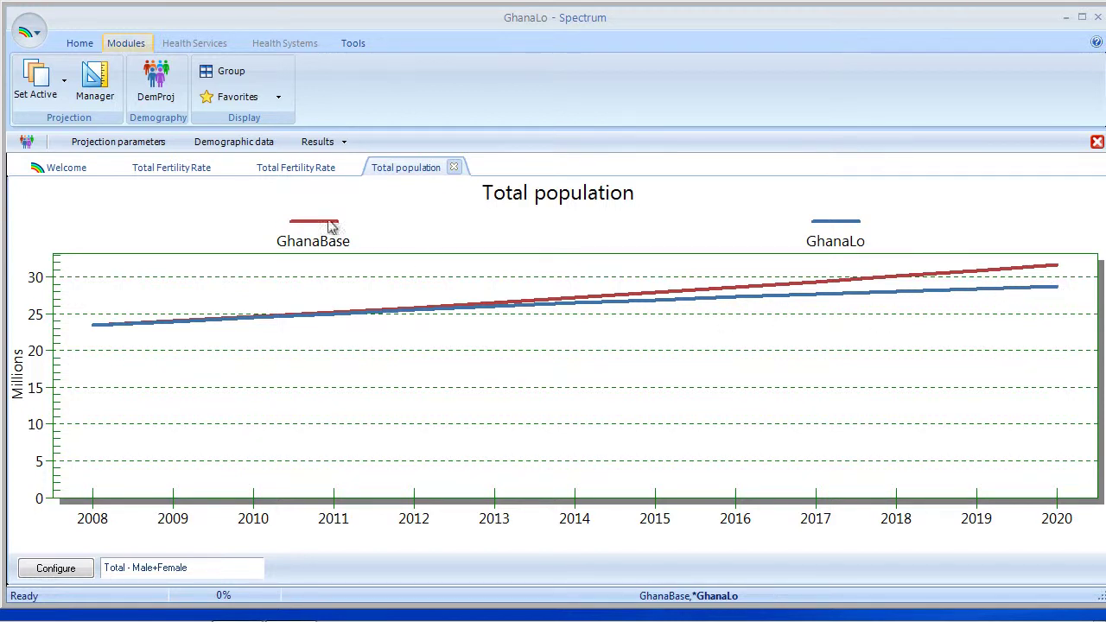
Chart total births from Vital Events for both projections.
{"action": "left_click", "coordinate": [336, 145]}
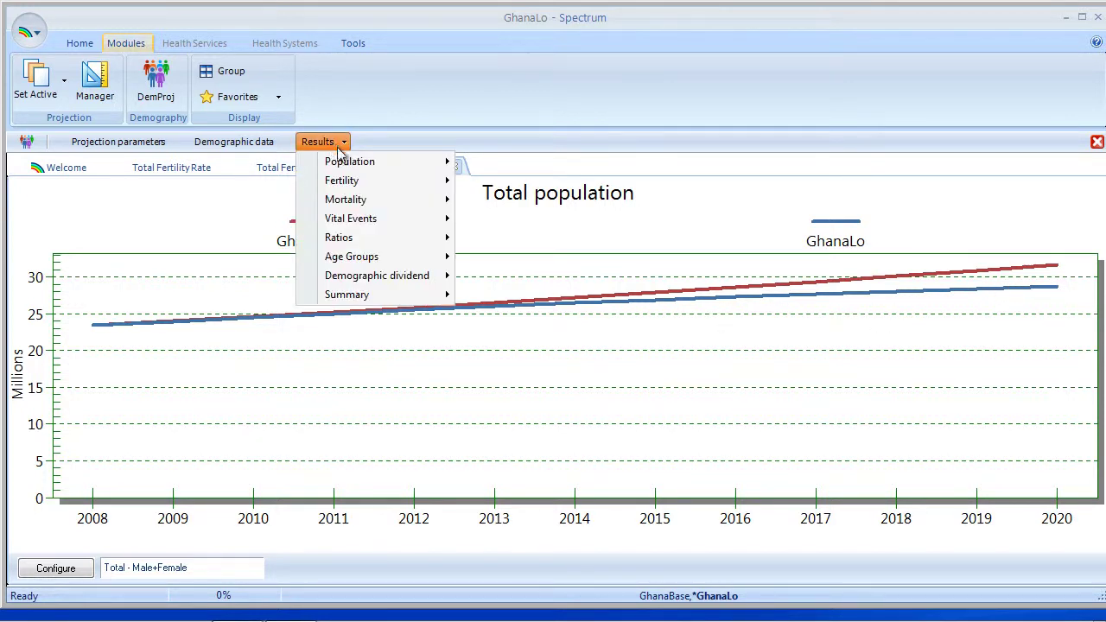
{"action": "mouse_move", "coordinate": [359, 221]}
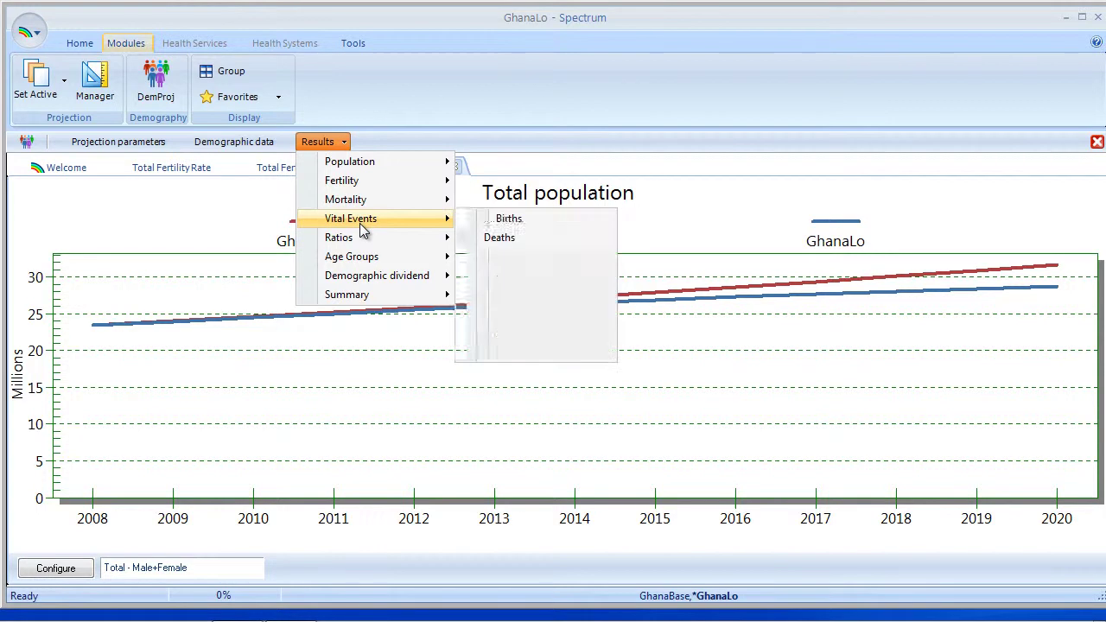
{"action": "left_click", "coordinate": [537, 225]}
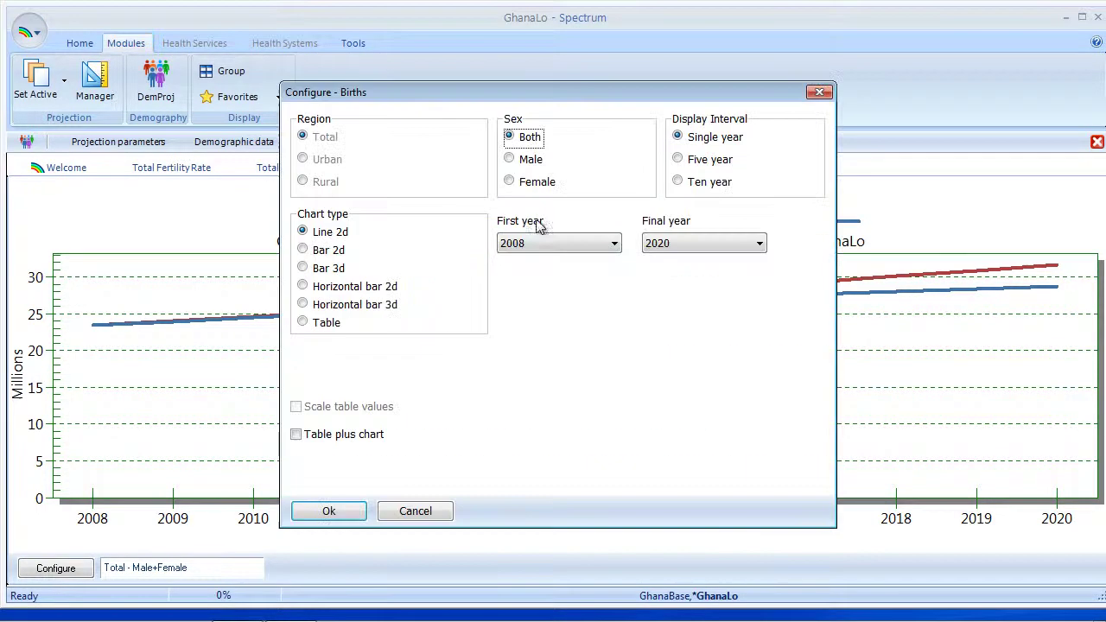
{"action": "left_click", "coordinate": [329, 512]}
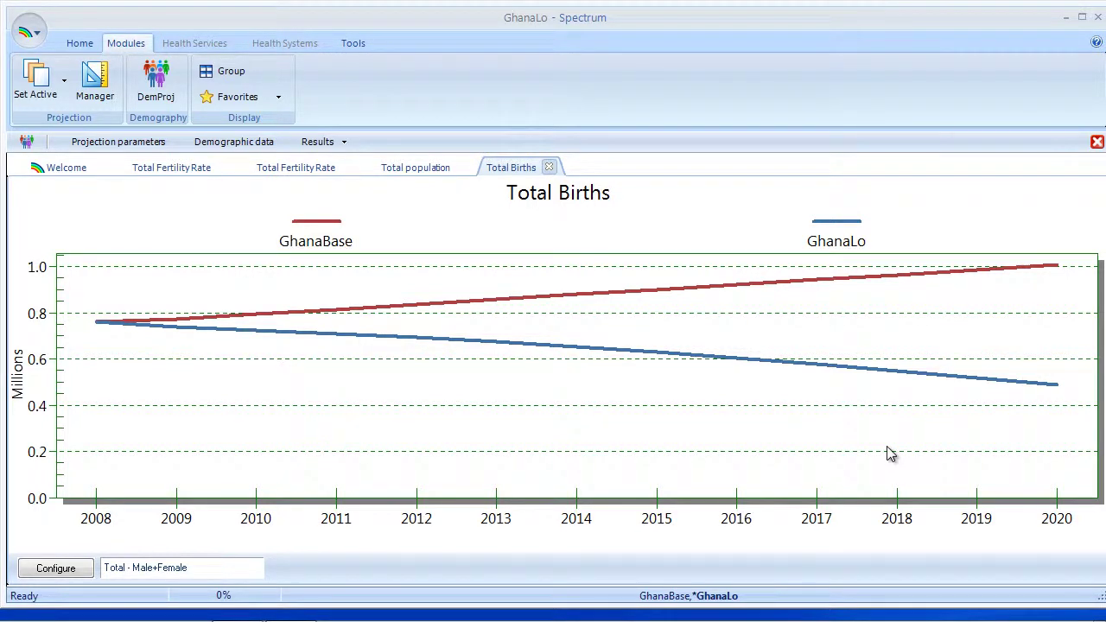
{"action": "left_click", "coordinate": [227, 149]}
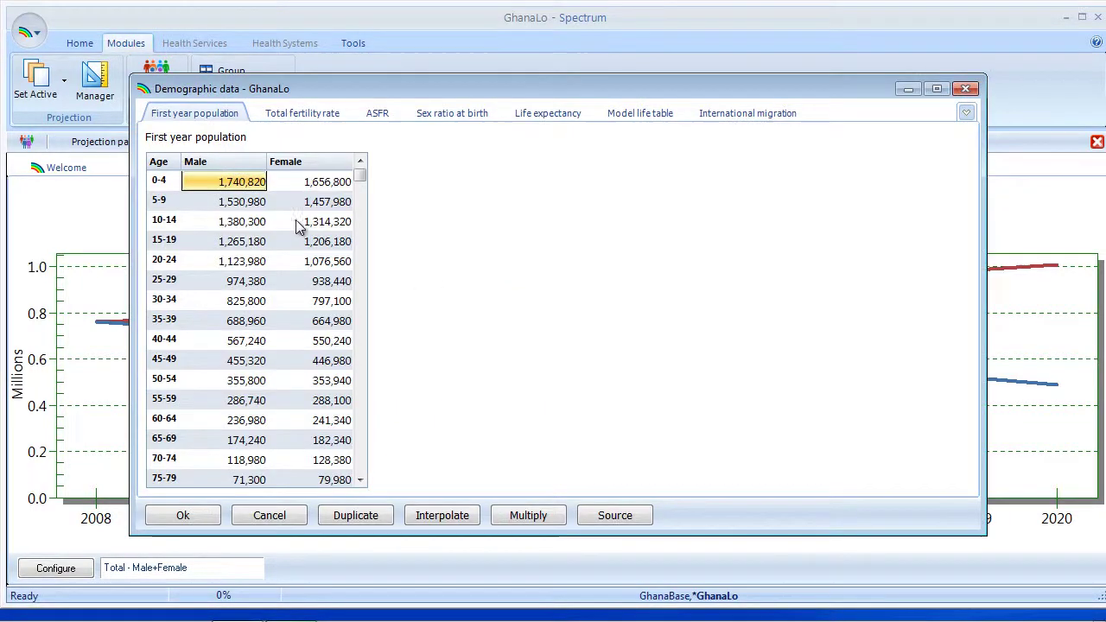
{"action": "left_click", "coordinate": [543, 117]}
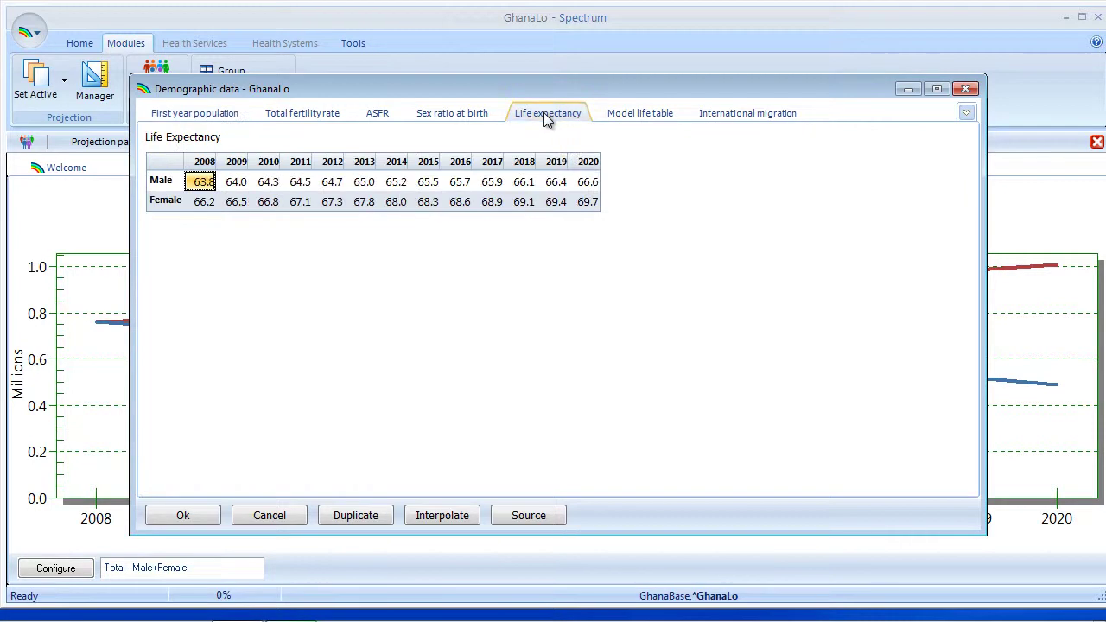
{"action": "left_click", "coordinate": [754, 116]}
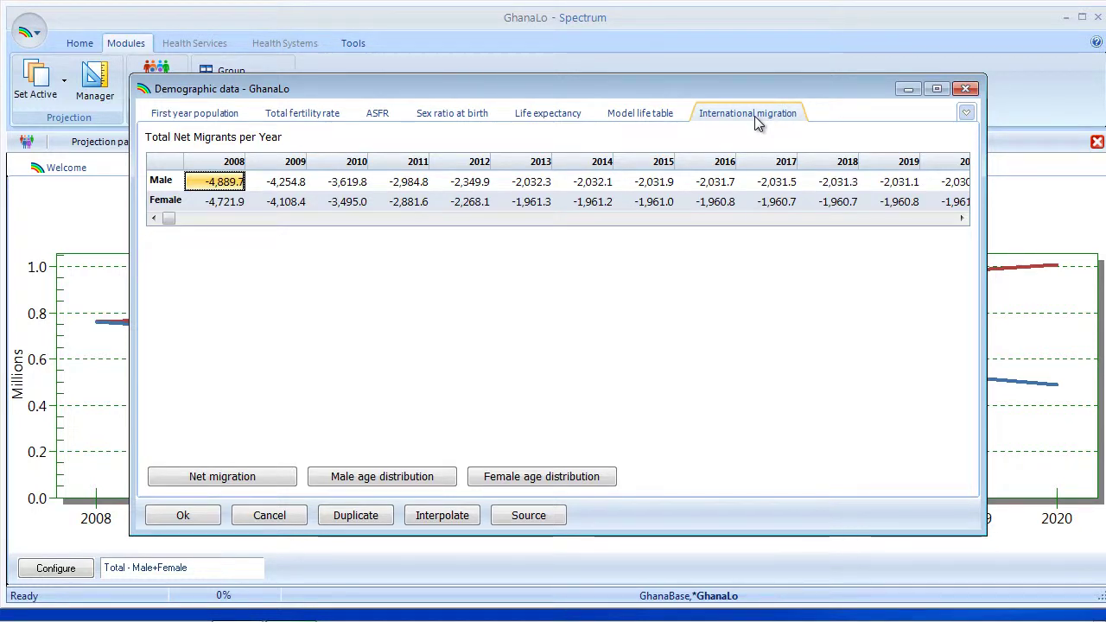
{"action": "left_click", "coordinate": [269, 516]}
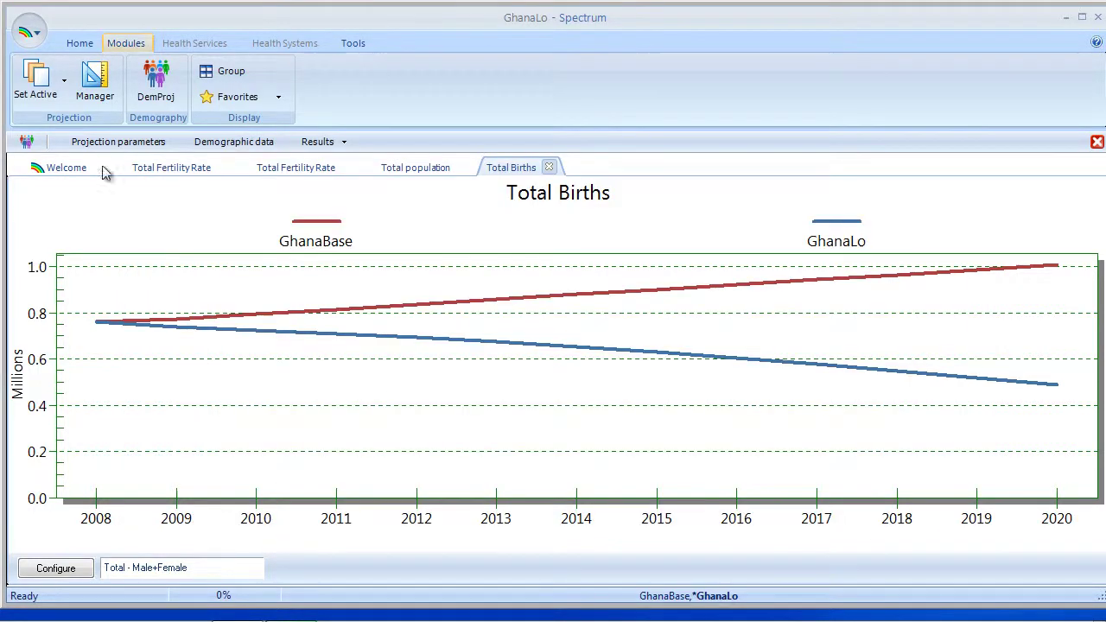
Save the GhanaLo projection, choosing GhanaLo in the Select projection dialog.
{"action": "left_click", "coordinate": [32, 39]}
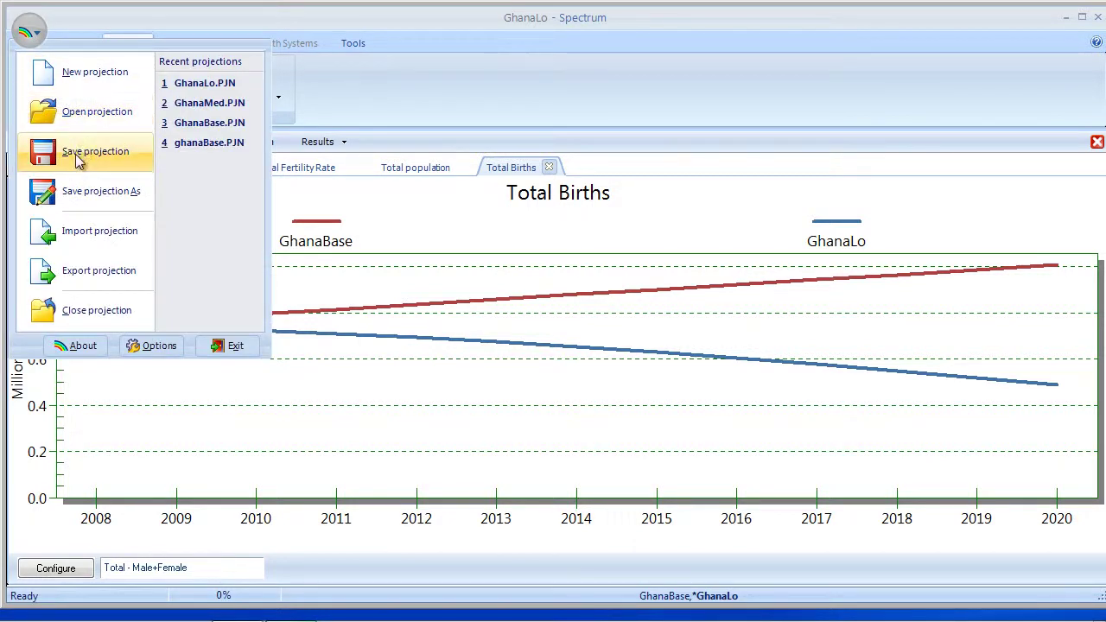
{"action": "left_click", "coordinate": [84, 159]}
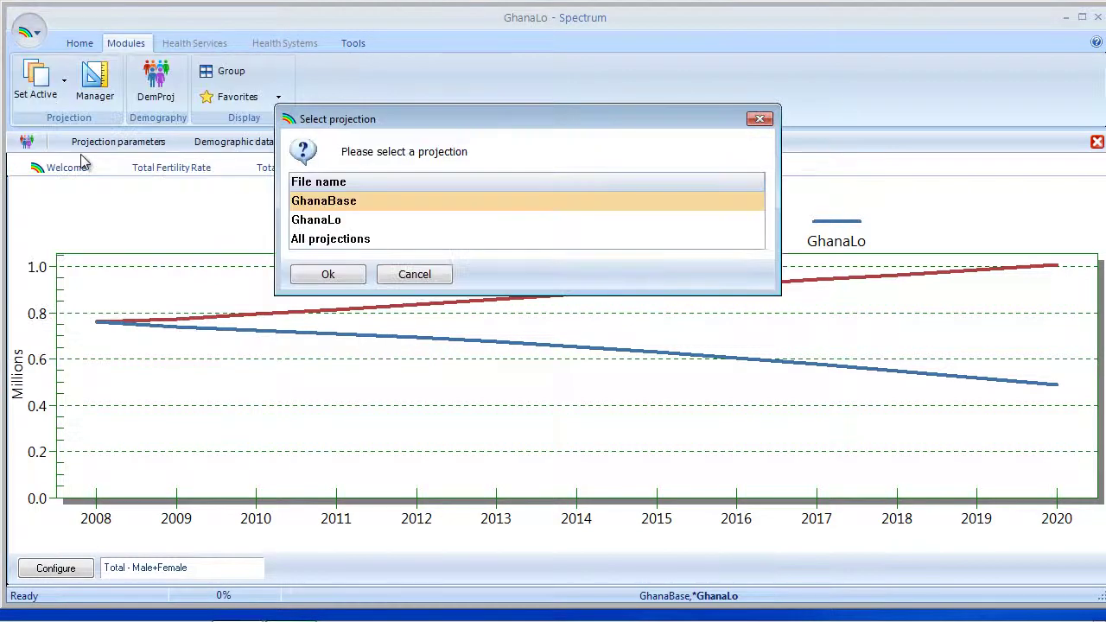
{"action": "left_click", "coordinate": [322, 221]}
{"action": "left_click", "coordinate": [337, 275]}
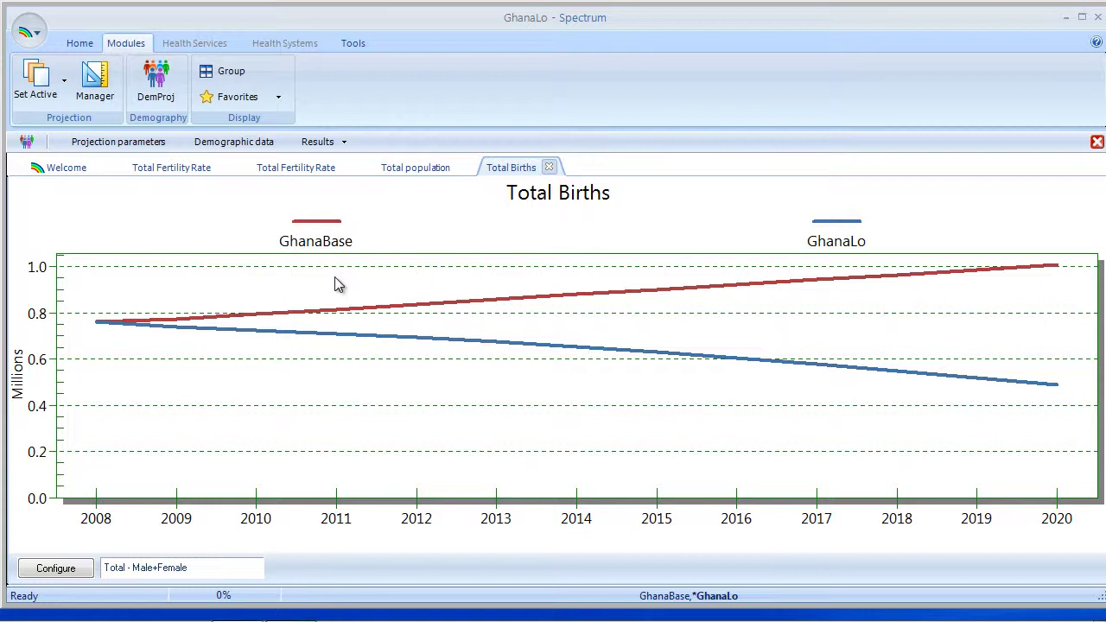
{"action": "left_click", "coordinate": [29, 35]}
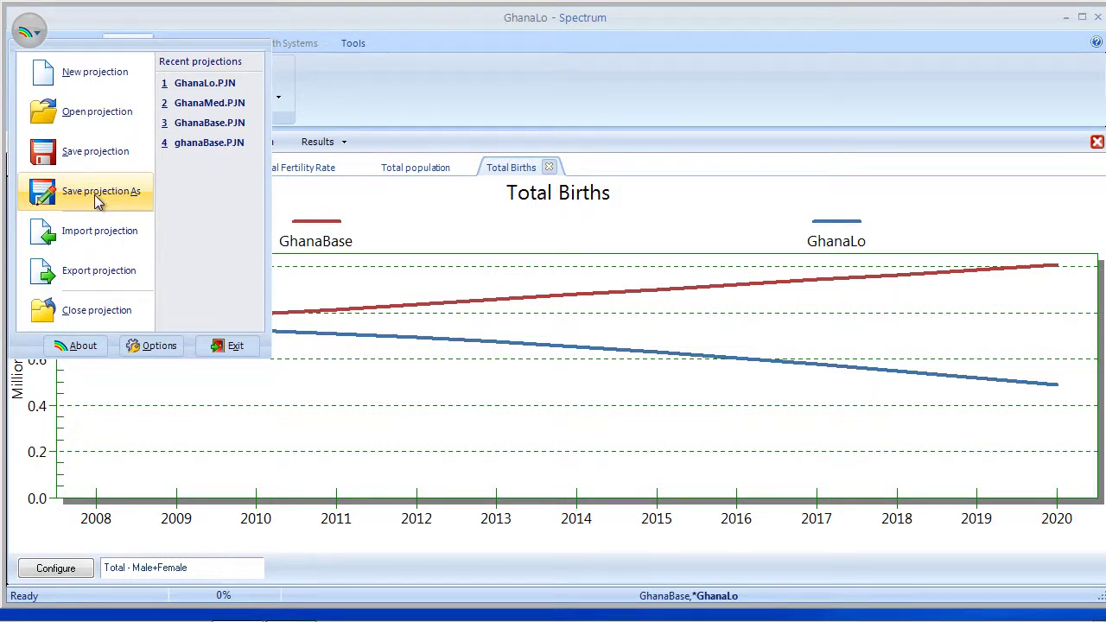
Save the GhanaLo projection as a copy under the file name GhanaMed.
{"action": "left_click", "coordinate": [97, 197]}
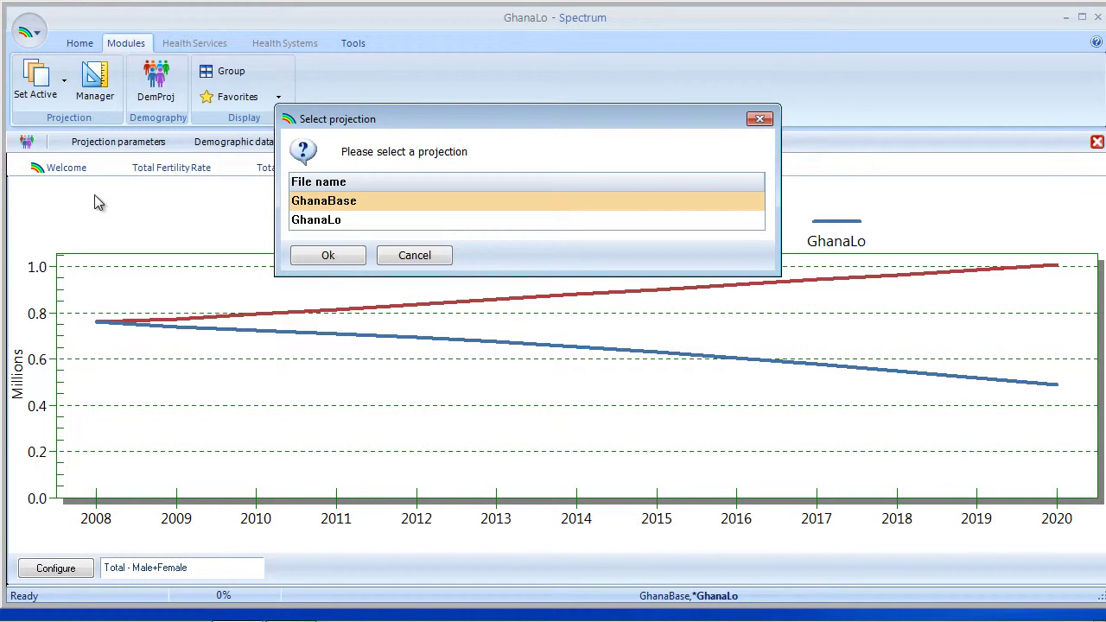
{"action": "left_click", "coordinate": [324, 224]}
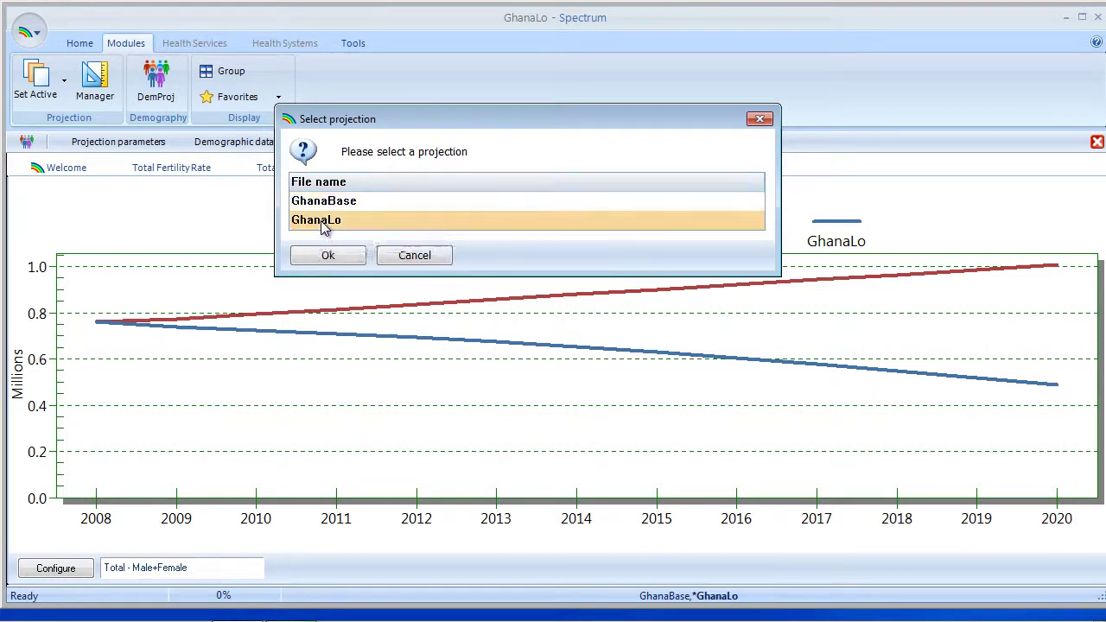
{"action": "left_click", "coordinate": [327, 257]}
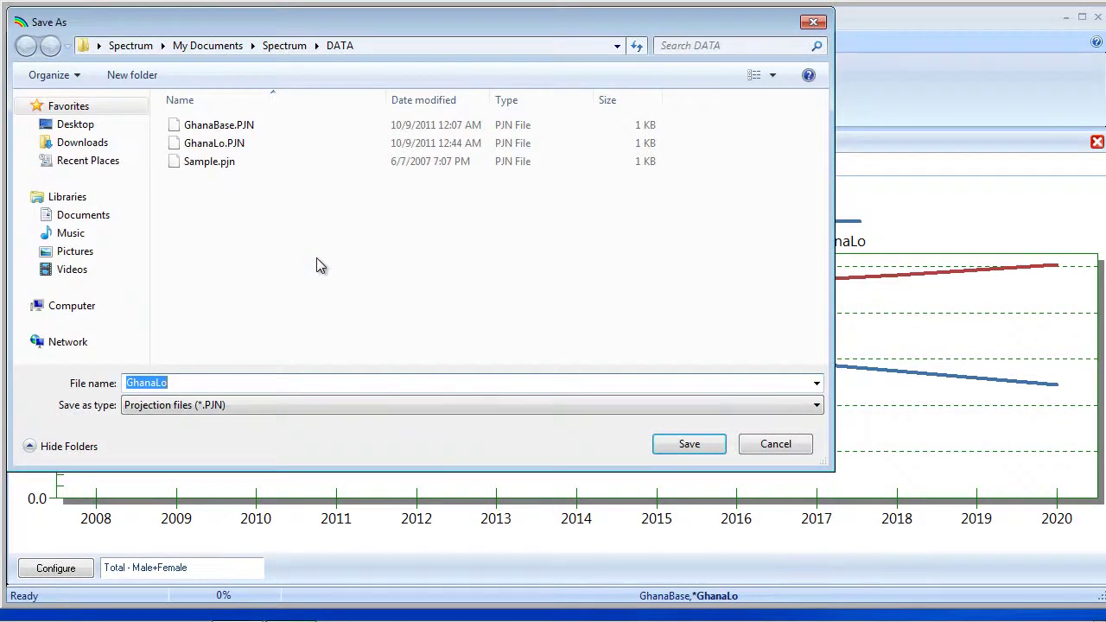
{"action": "left_click", "coordinate": [183, 385]}
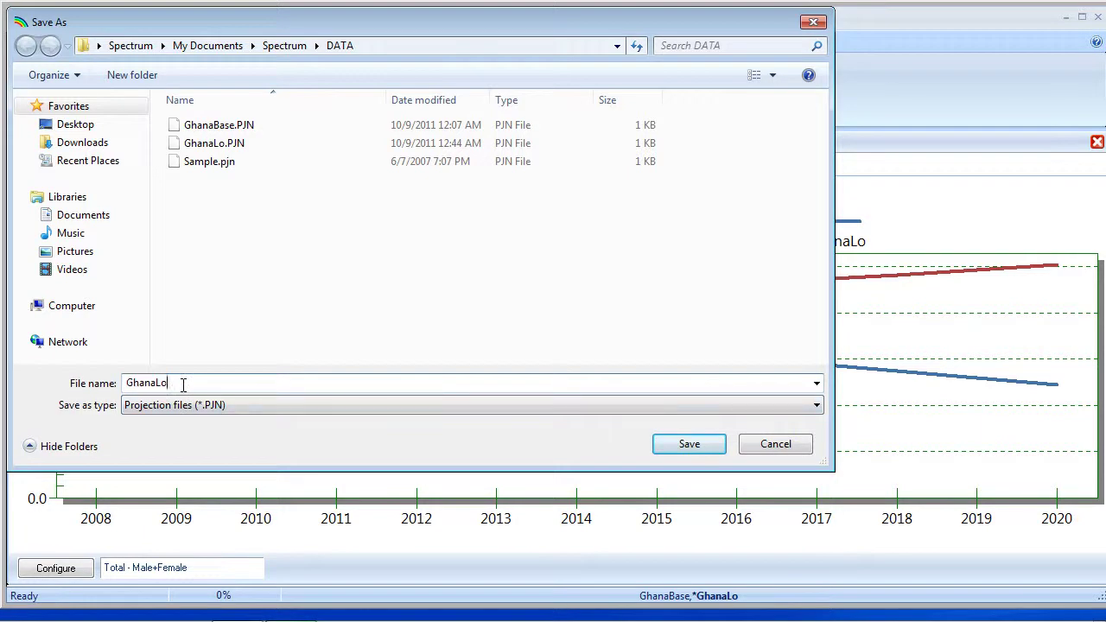
{"action": "key", "text": "BackSpace"}
{"action": "key", "text": "BackSpace"}
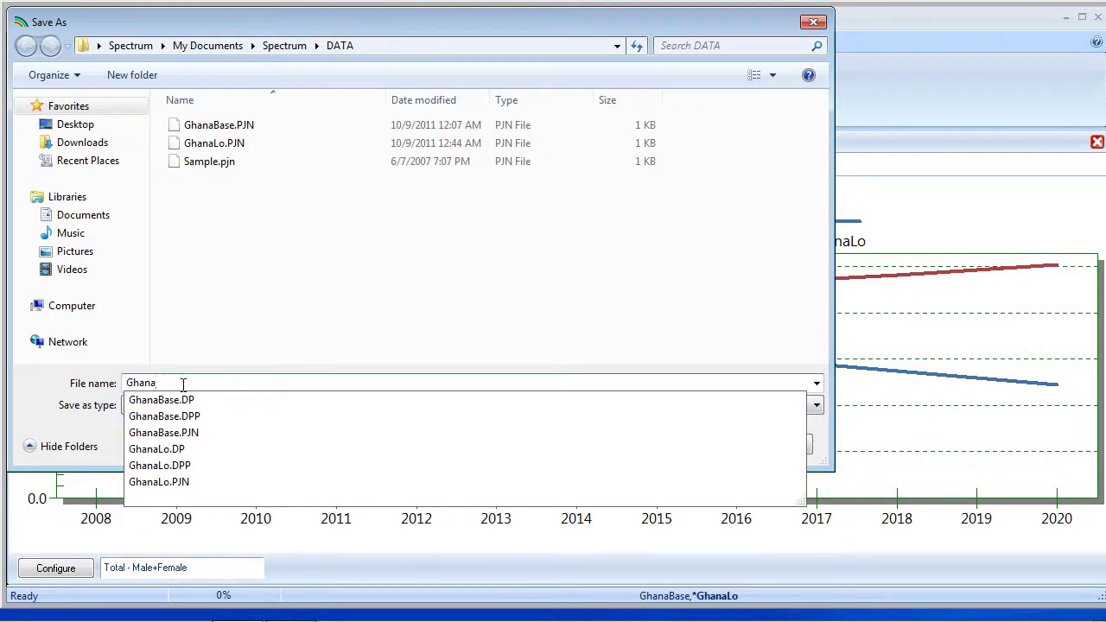
{"action": "type", "text": "Med"}
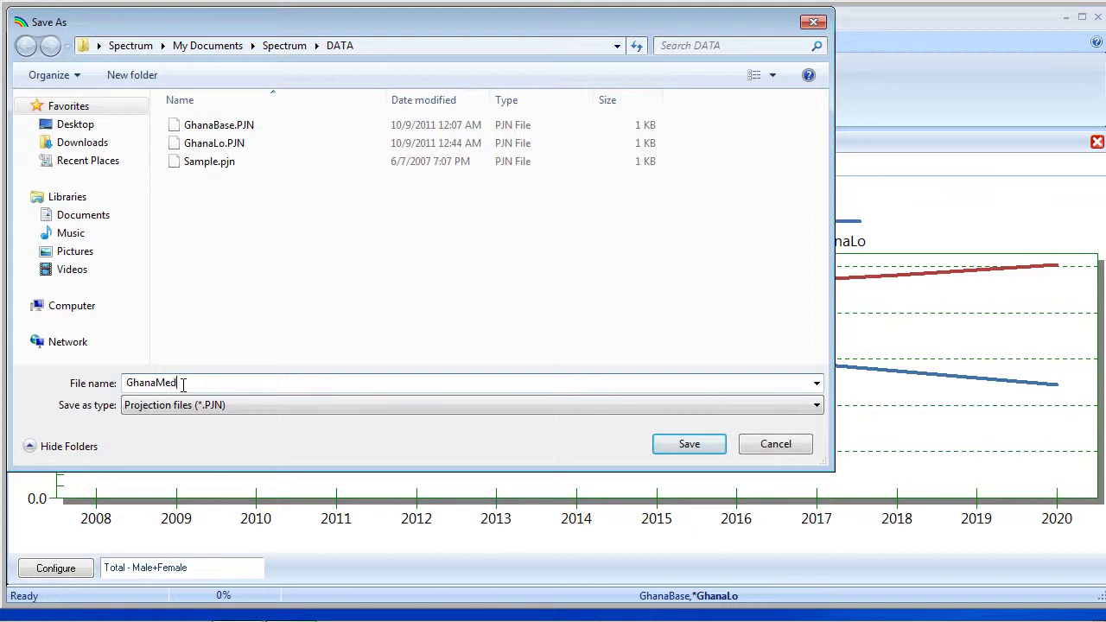
{"action": "left_click", "coordinate": [703, 451]}
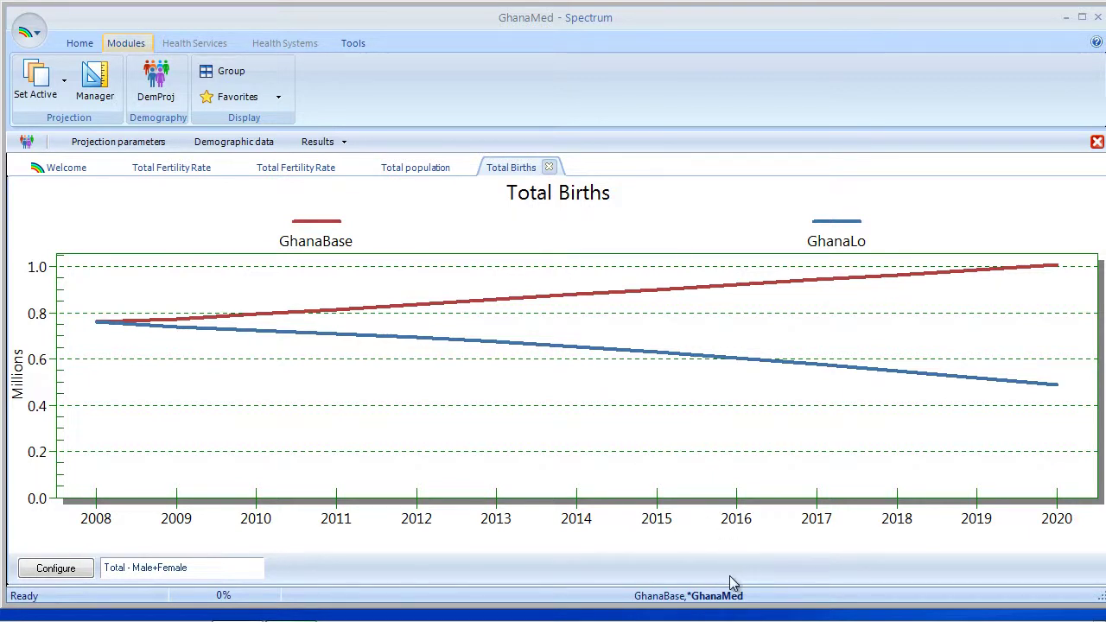
Reopen the GhanaLo.PJN projection file from the Open dialog.
{"action": "left_click", "coordinate": [28, 35]}
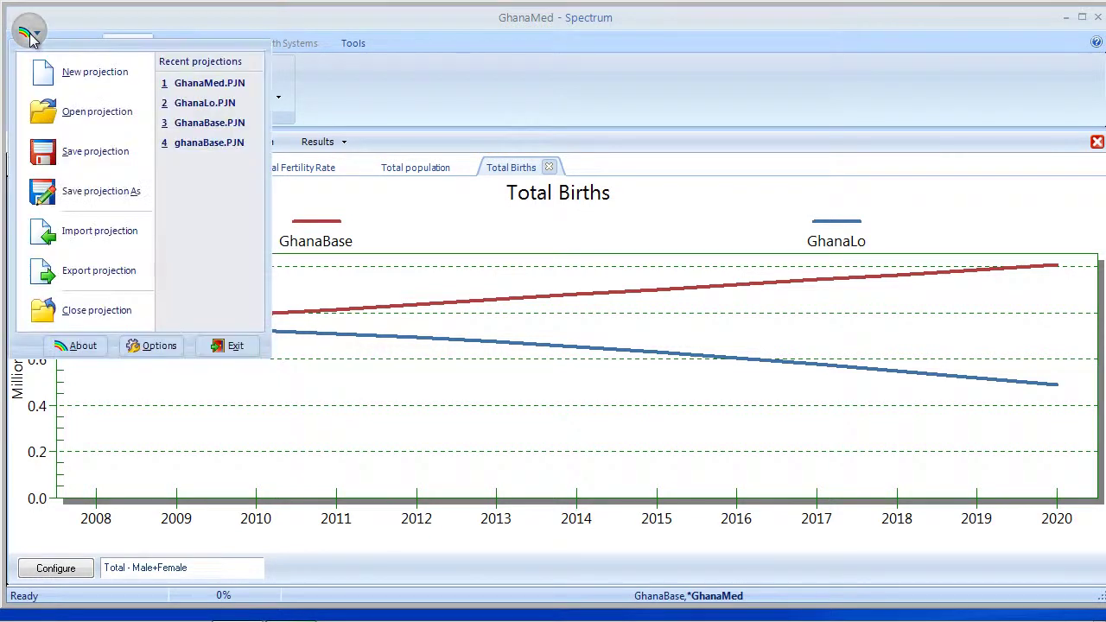
{"action": "left_click", "coordinate": [75, 113]}
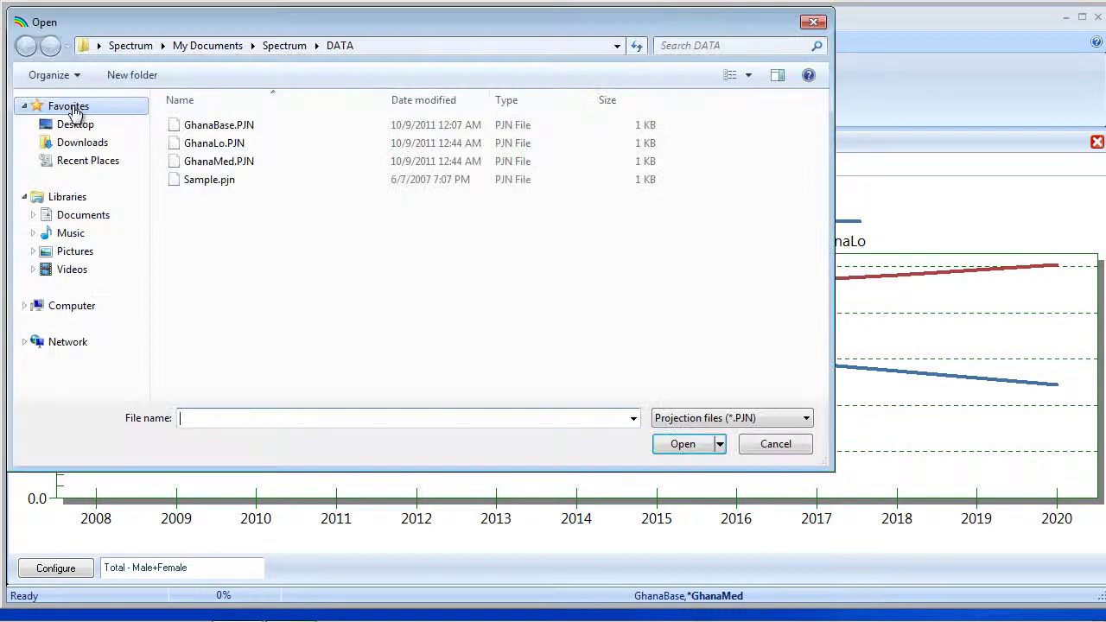
{"action": "double_click", "coordinate": [214, 144]}
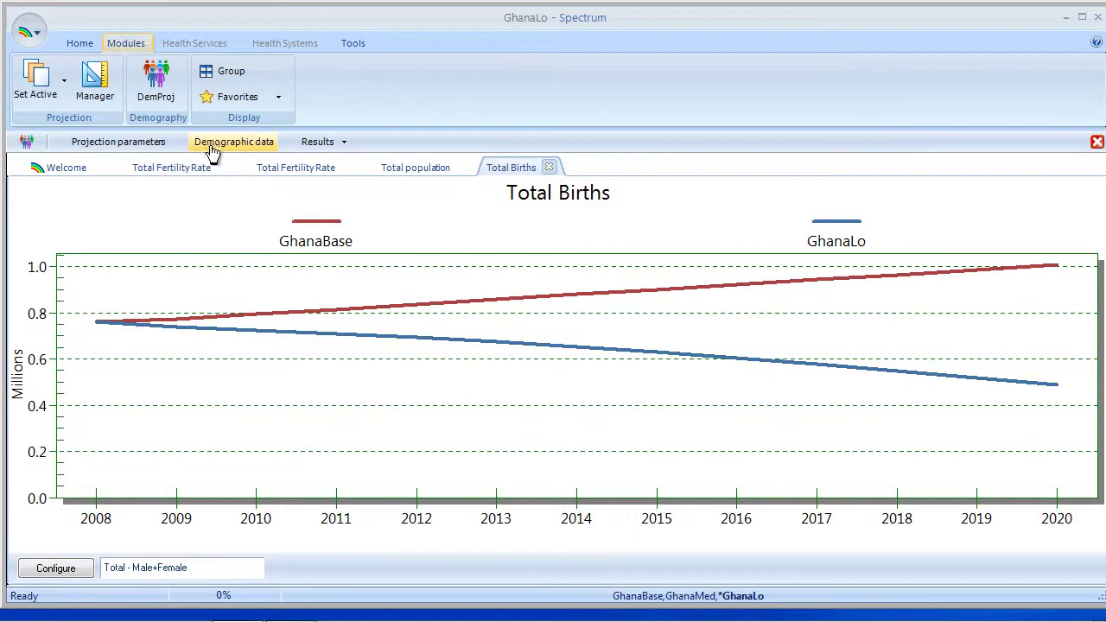
{"action": "mouse_move", "coordinate": [684, 619]}
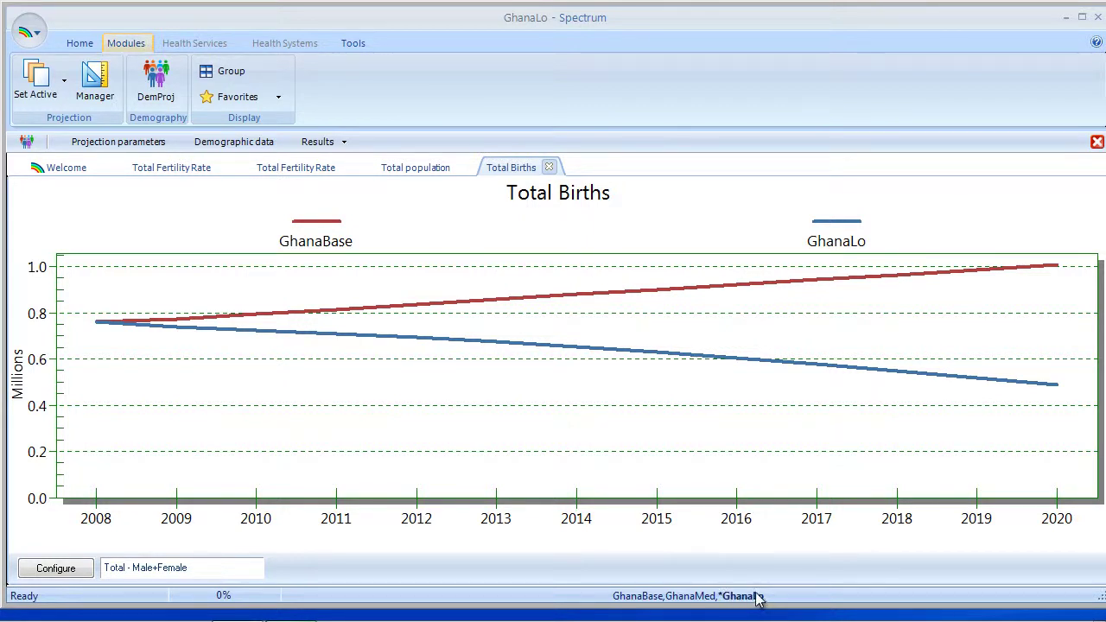
Pick GhanaMed from the Set Active list of loaded projections.
{"action": "left_click", "coordinate": [59, 91]}
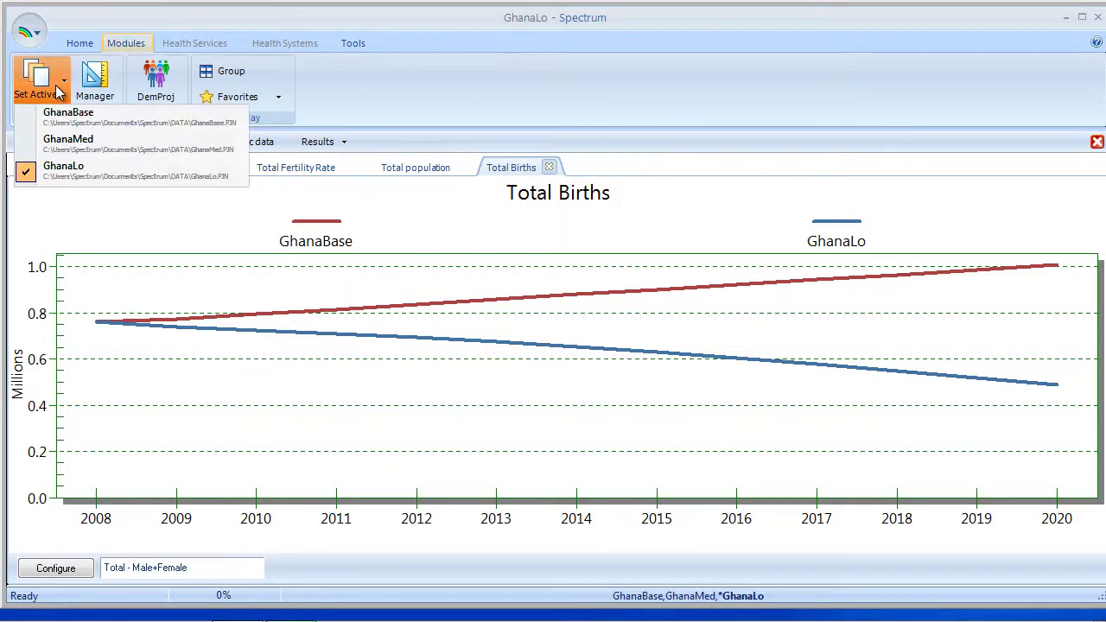
{"action": "left_click", "coordinate": [74, 145]}
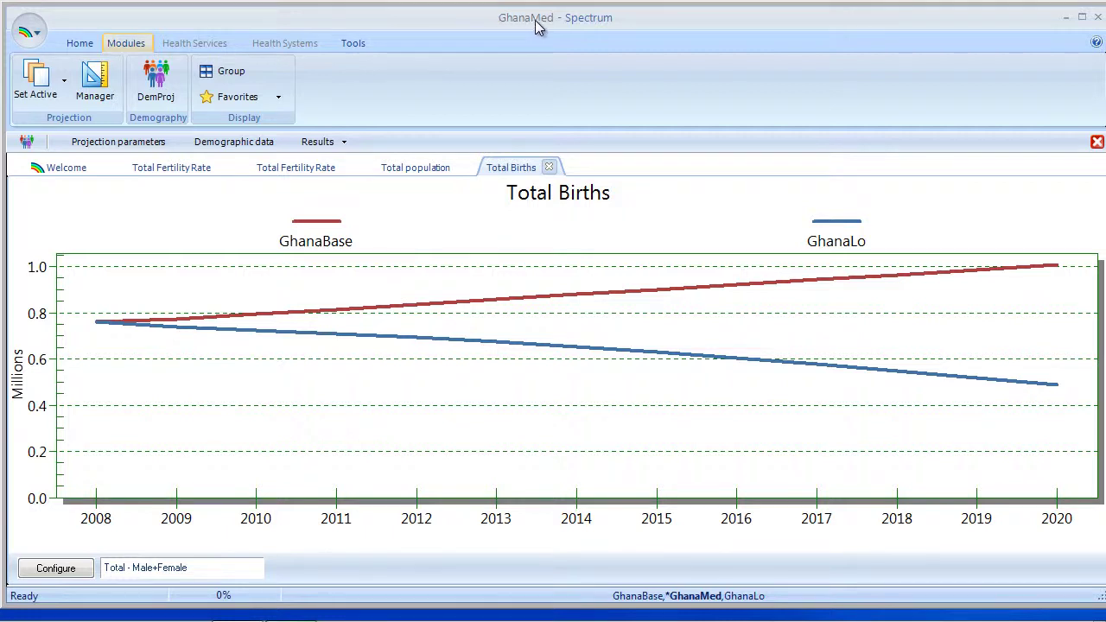
Enter a 2020 TFR of 3 and interpolate 2009–2019 from 4.34, then apply.
{"action": "left_click", "coordinate": [241, 147]}
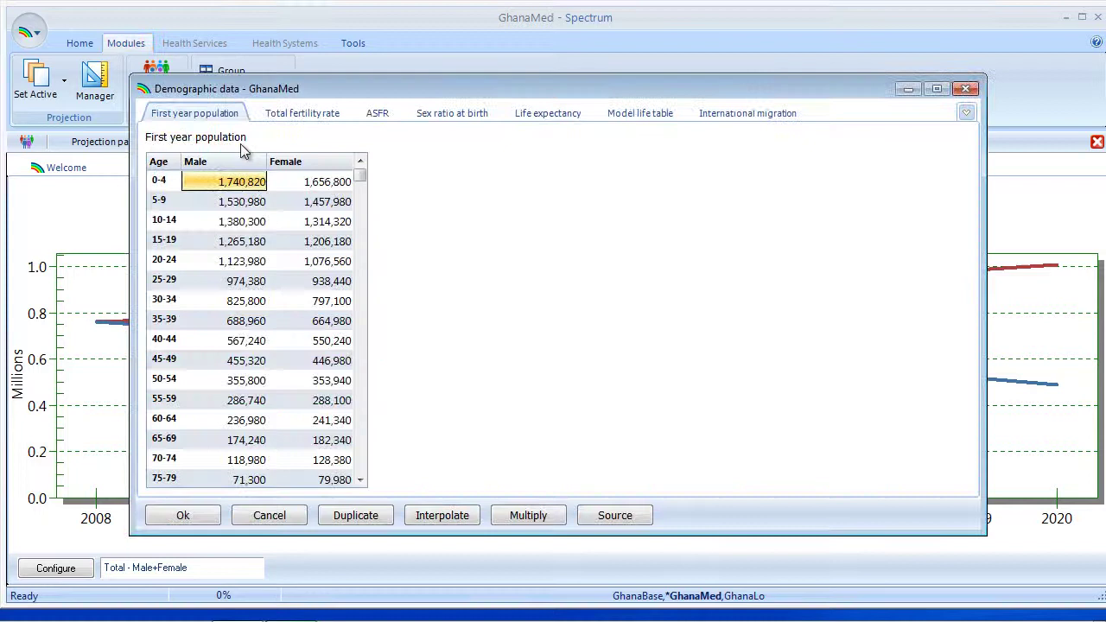
{"action": "left_click", "coordinate": [322, 114]}
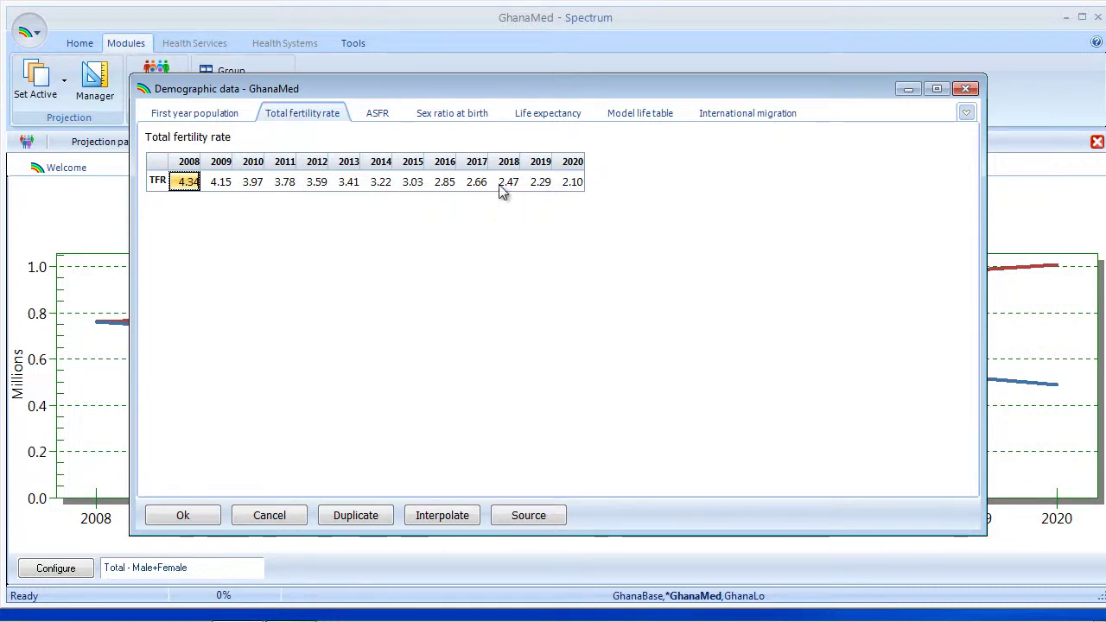
{"action": "left_click", "coordinate": [573, 184]}
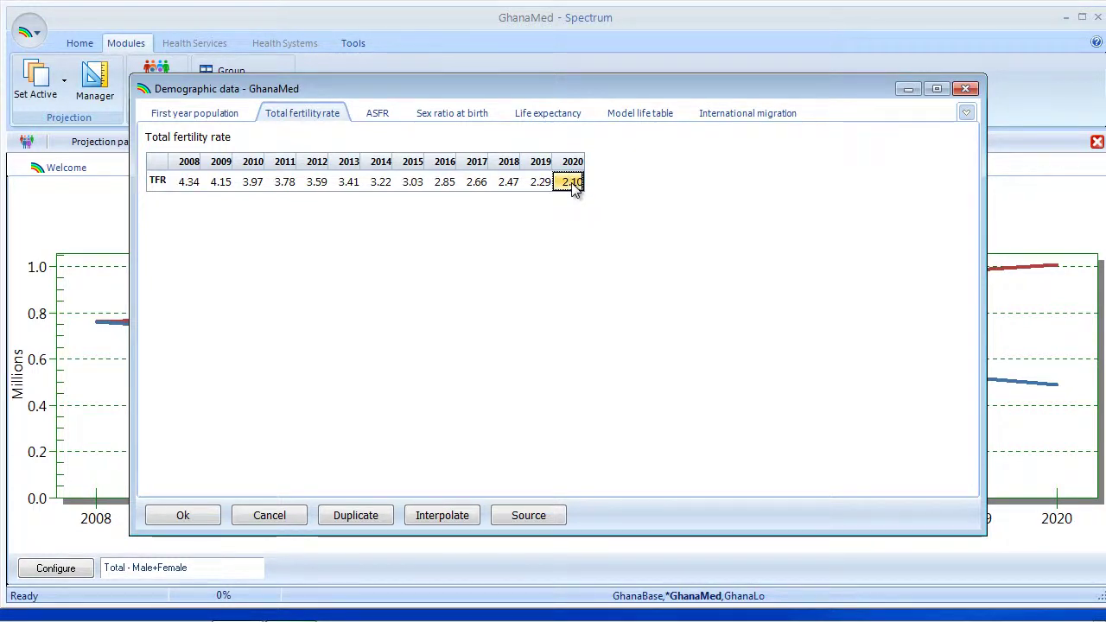
{"action": "type", "text": "3"}
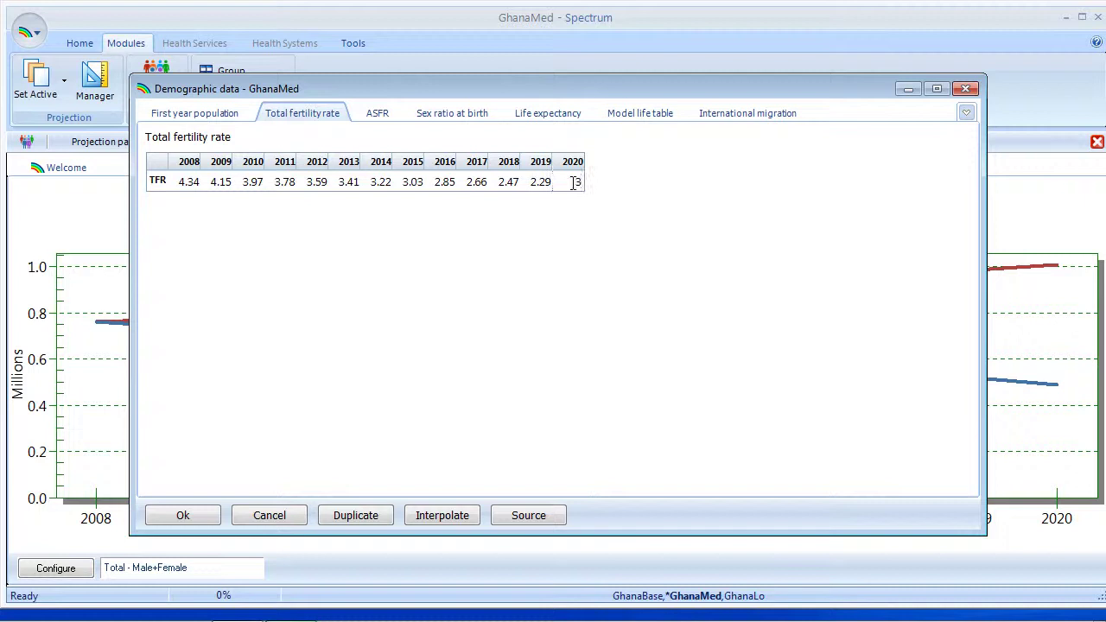
{"action": "left_click", "coordinate": [158, 180]}
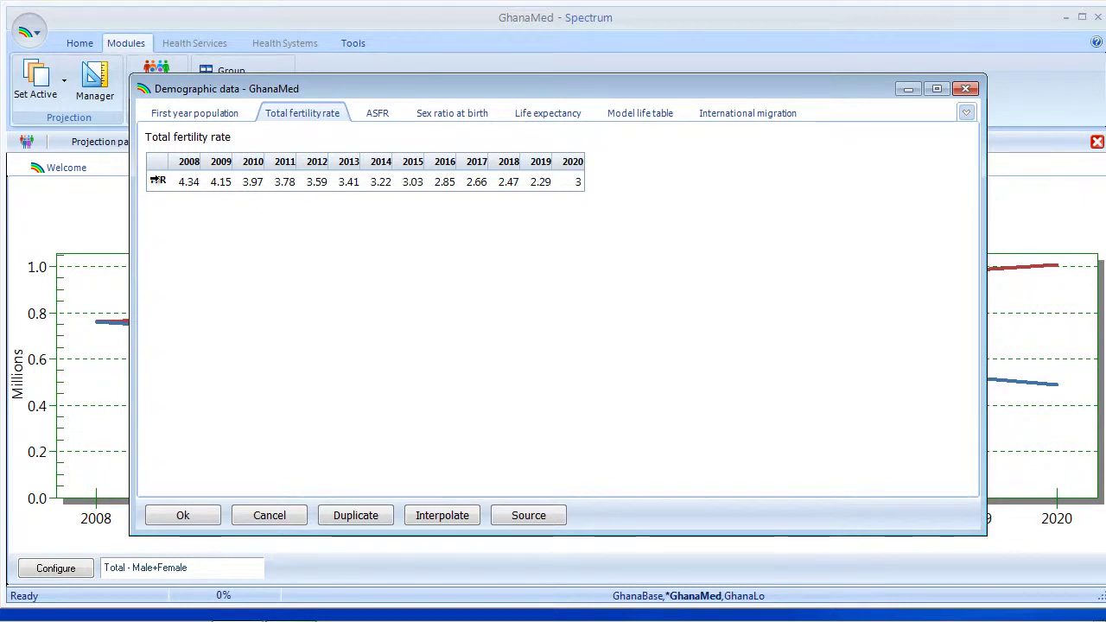
{"action": "left_click", "coordinate": [446, 521]}
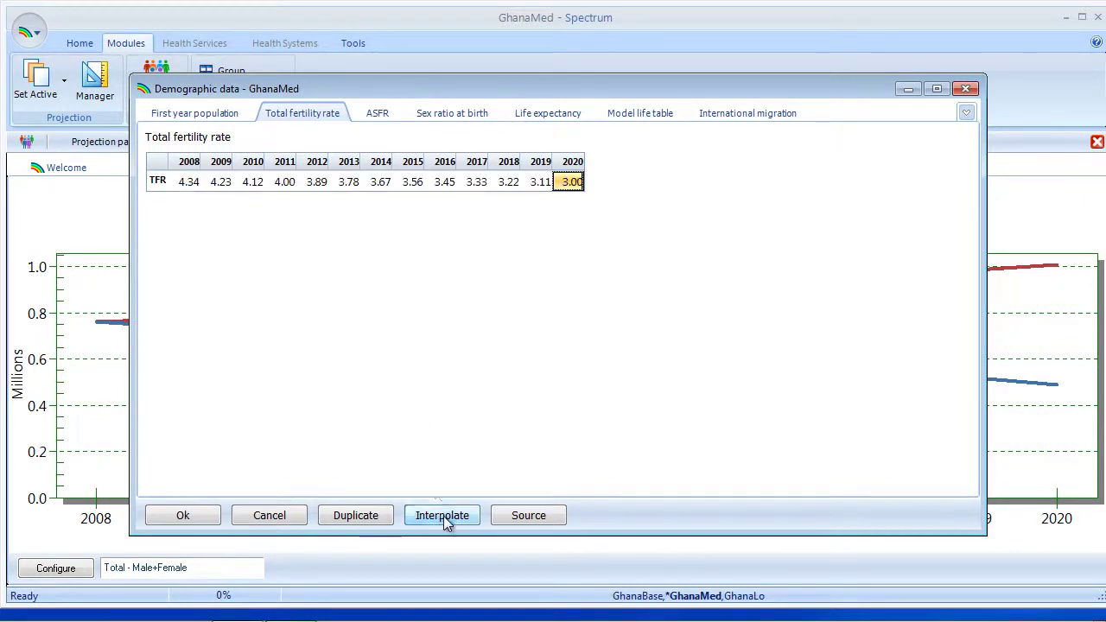
{"action": "left_click", "coordinate": [199, 519]}
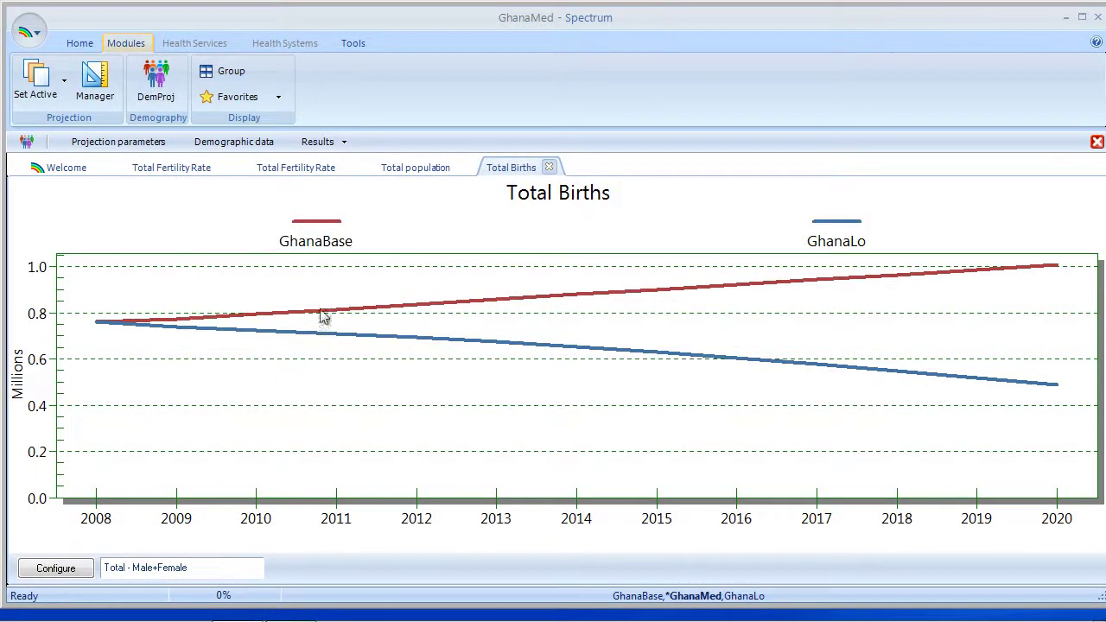
Create the Total Fertility Rate chart from Results > Fertility.
{"action": "left_click", "coordinate": [335, 144]}
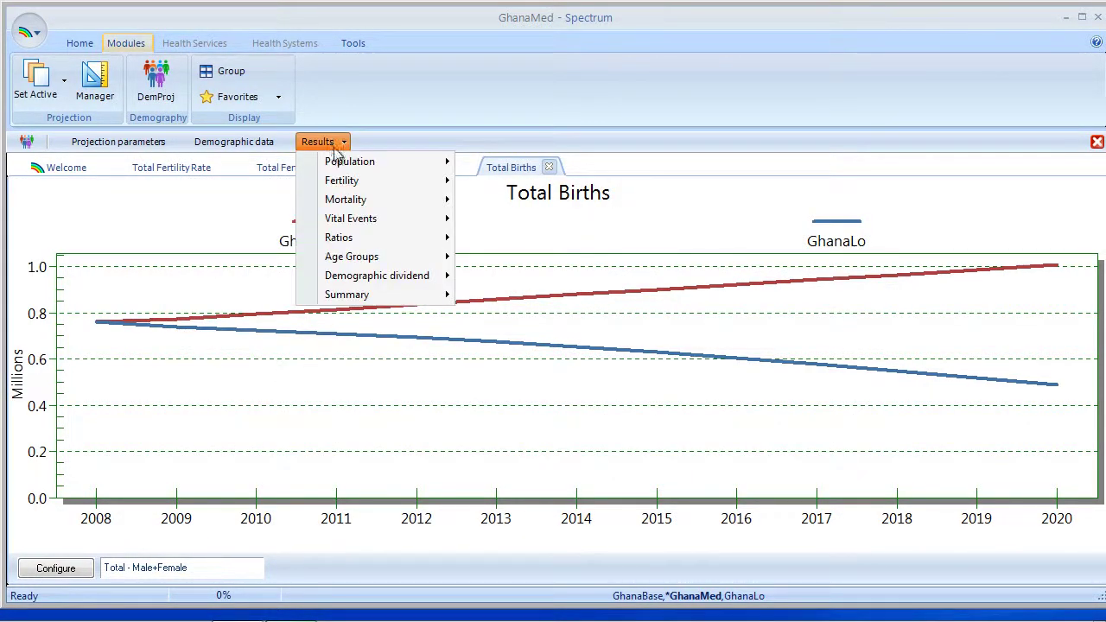
{"action": "mouse_move", "coordinate": [353, 182]}
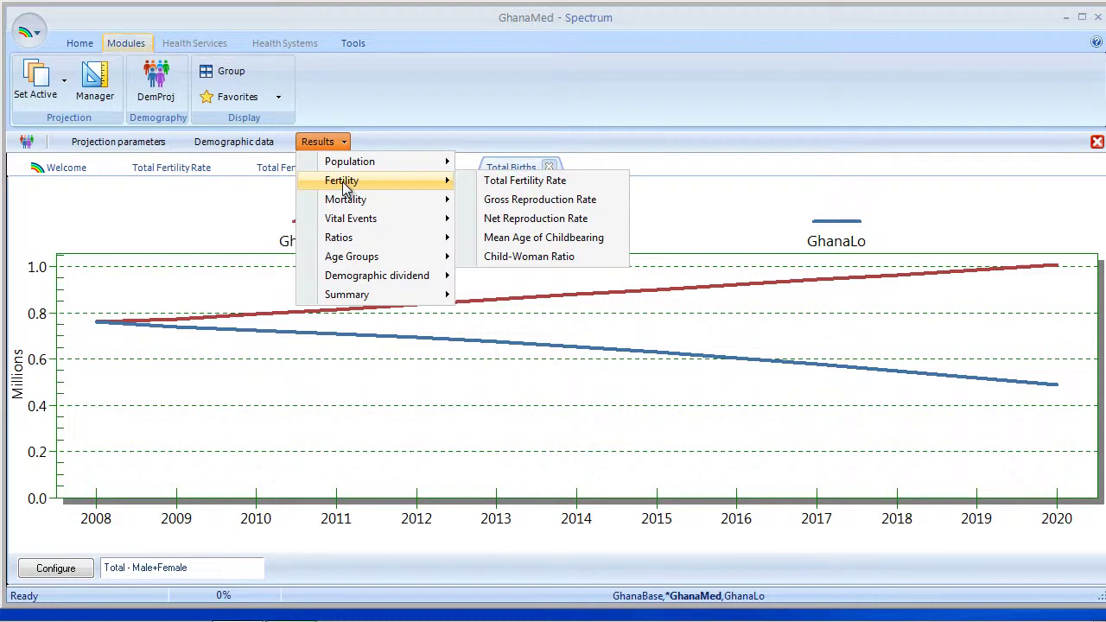
{"action": "left_click", "coordinate": [525, 182]}
{"action": "left_click", "coordinate": [333, 513]}
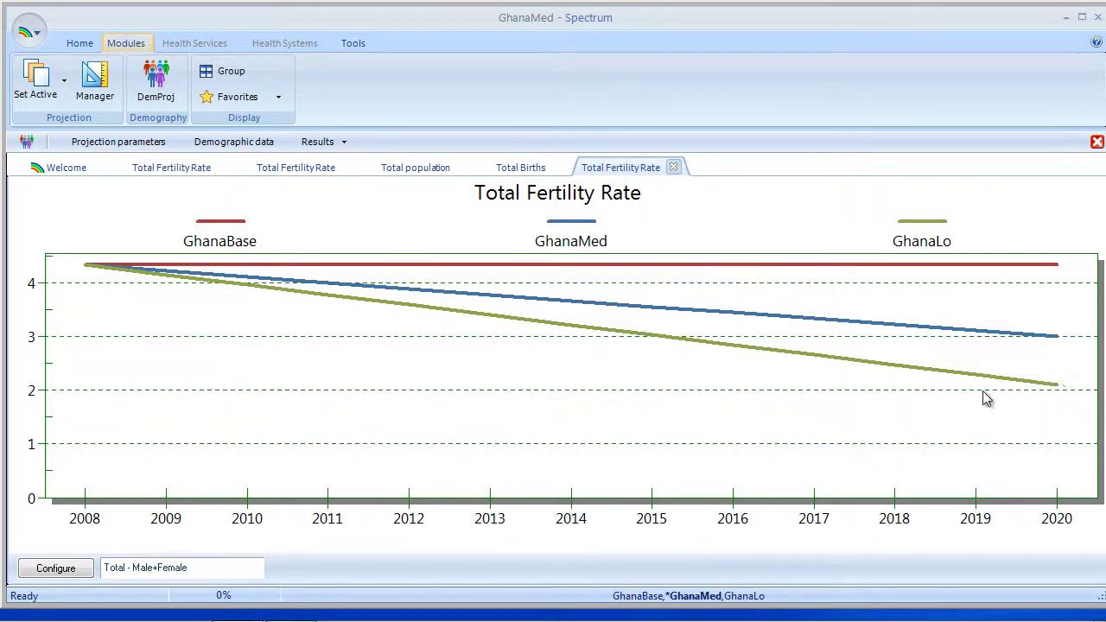
Create the Total population chart from Results > Population.
{"action": "left_click", "coordinate": [334, 147]}
{"action": "mouse_move", "coordinate": [339, 163]}
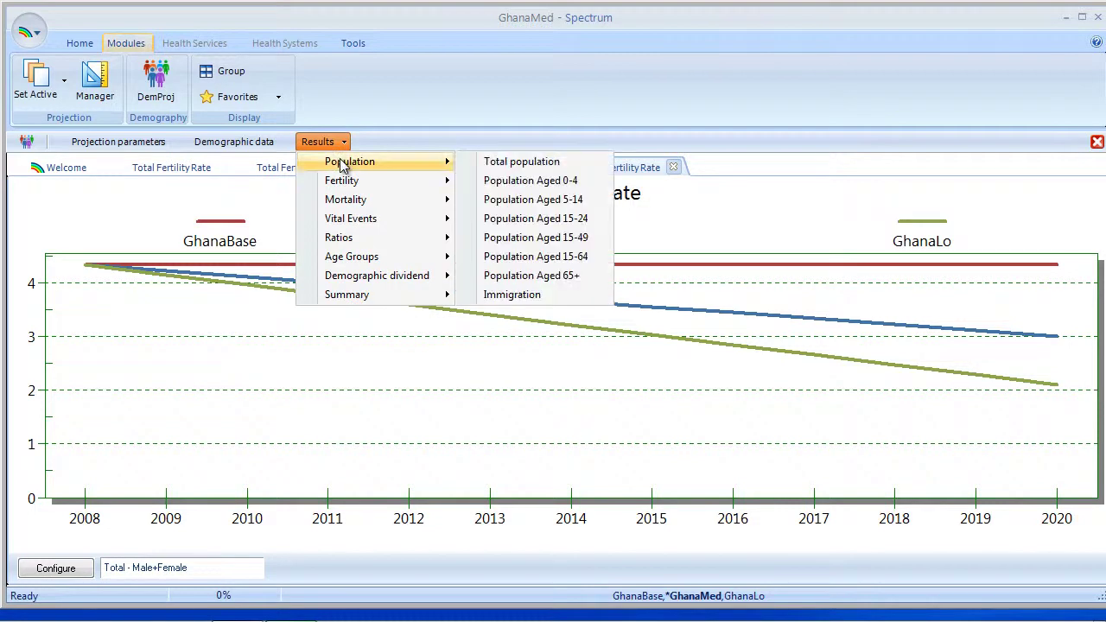
{"action": "left_click", "coordinate": [506, 167]}
{"action": "left_click", "coordinate": [350, 517]}
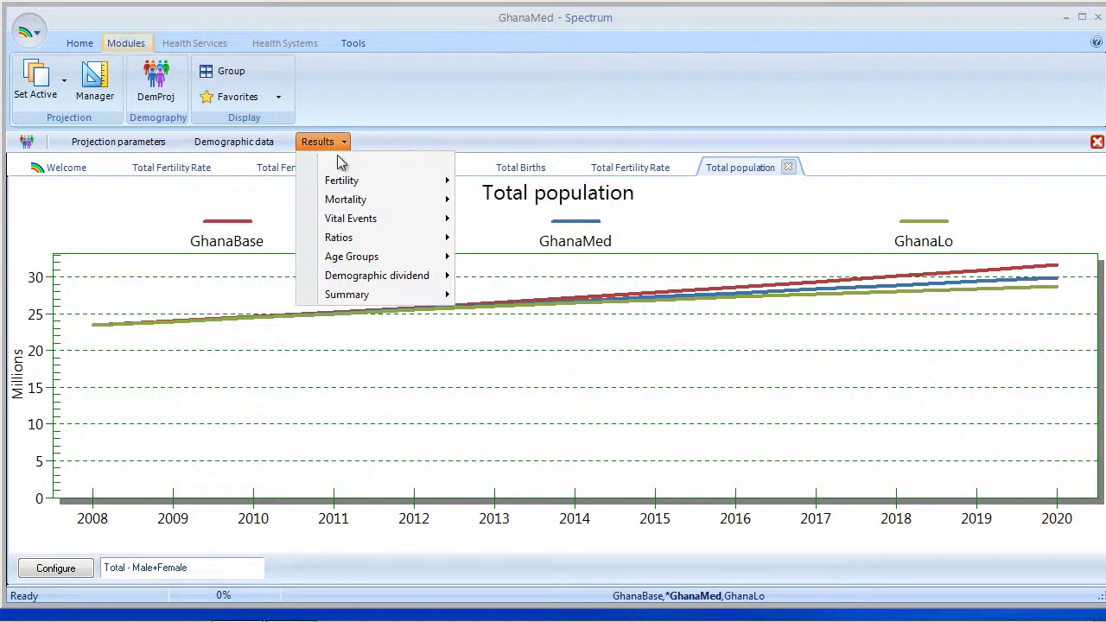
Create the Births chart from Results > Vital Events.
{"action": "mouse_move", "coordinate": [359, 221]}
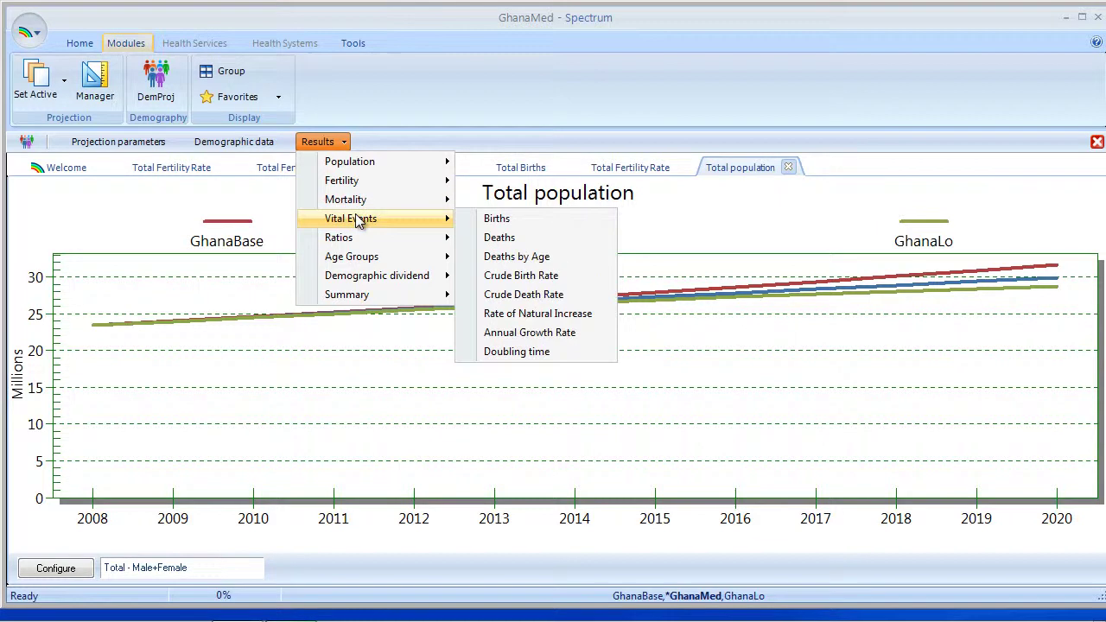
{"action": "left_click", "coordinate": [510, 222]}
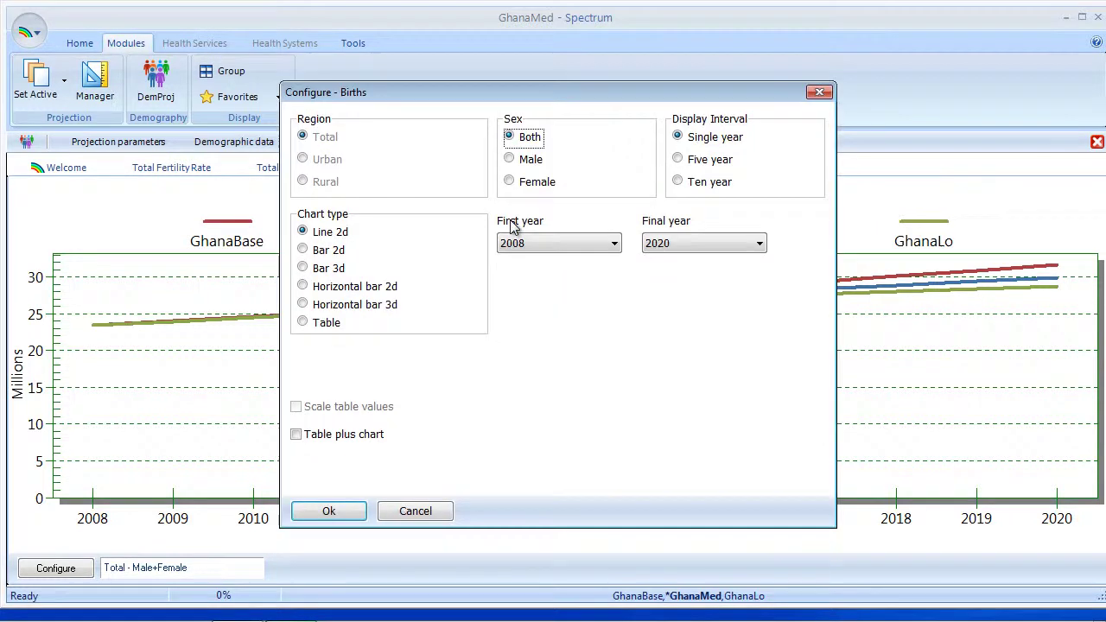
{"action": "left_click", "coordinate": [340, 514]}
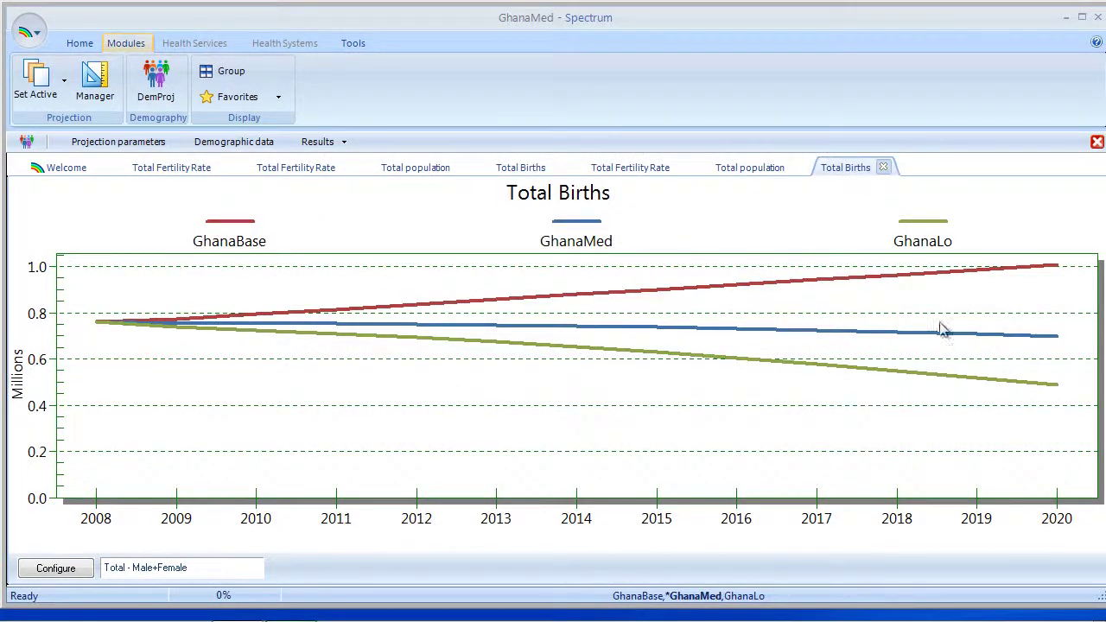